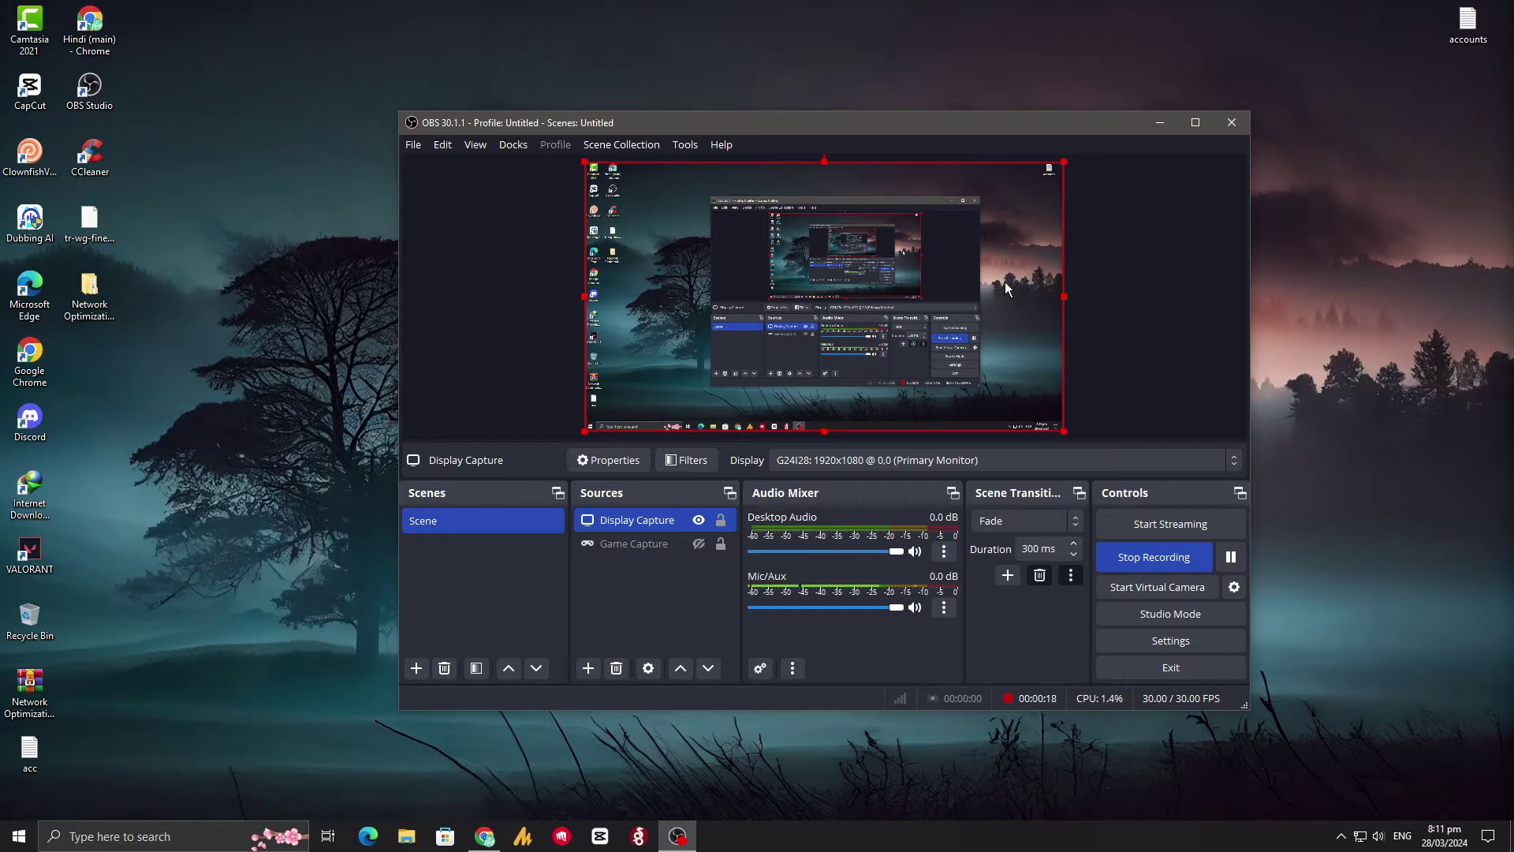
Step: Minimize the OBS window and check the Clownfish options in the system tray
click(1153, 126)
click(1341, 836)
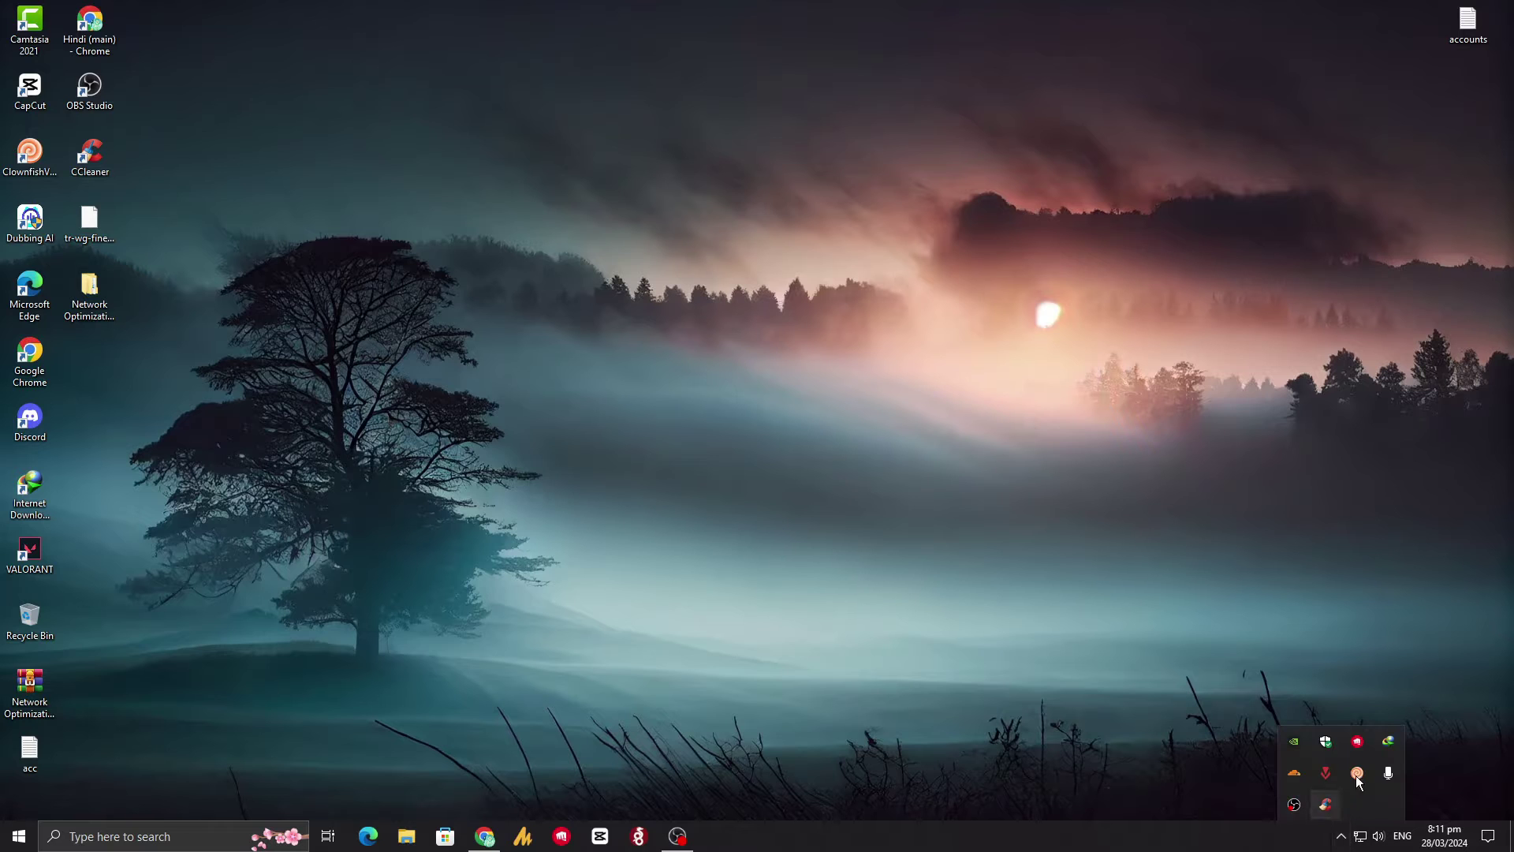
right_click(1356, 773)
click(913, 635)
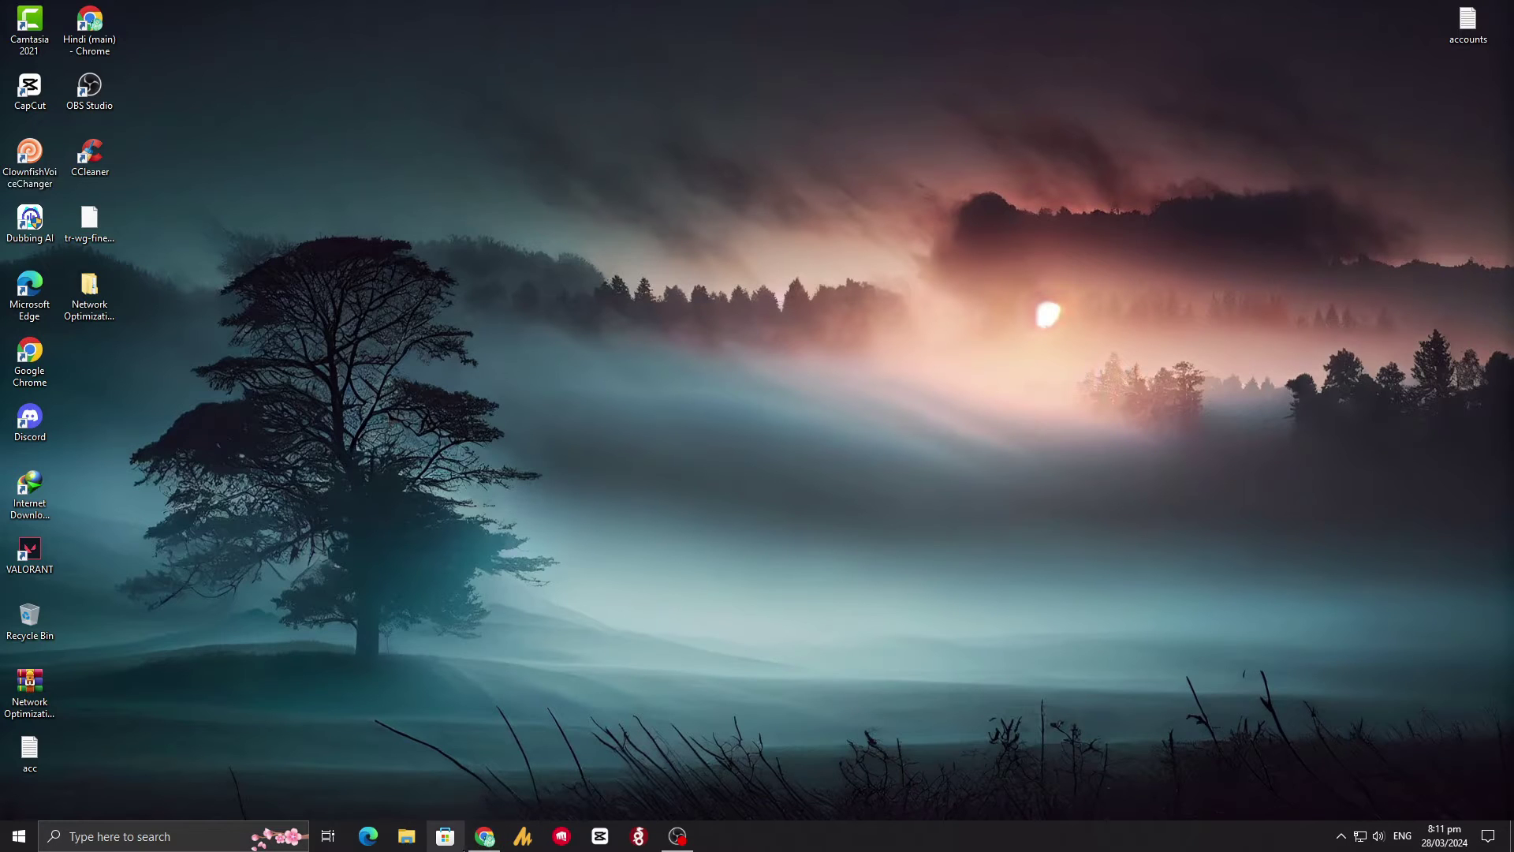
click(446, 836)
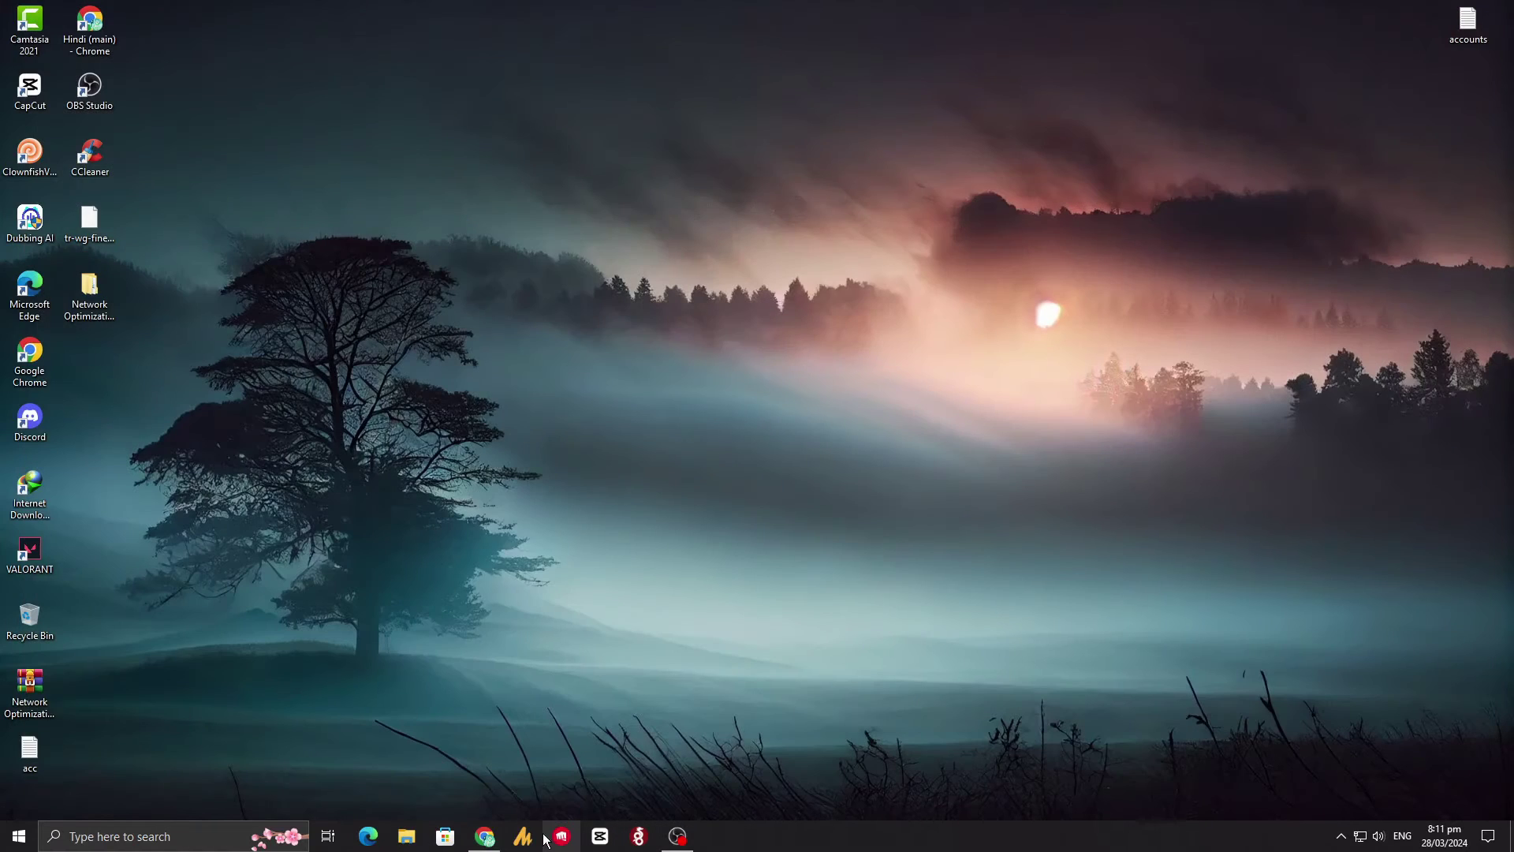
Step: In Chrome, search the web for "clownfish voice changer" and open the download page of the clownfish-translator.com site
click(484, 837)
click(123, 16)
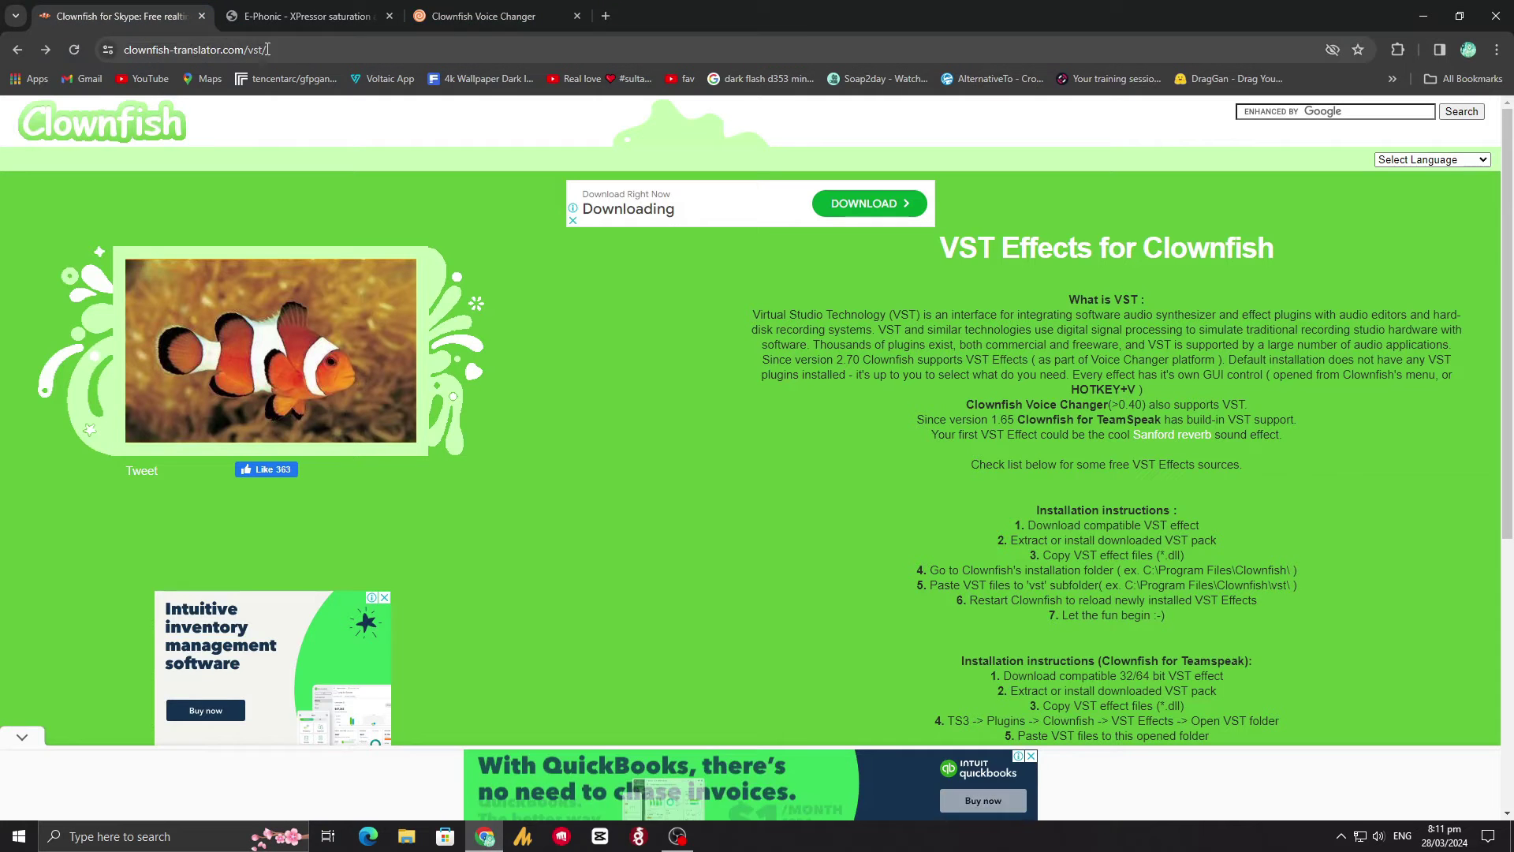
click(459, 55)
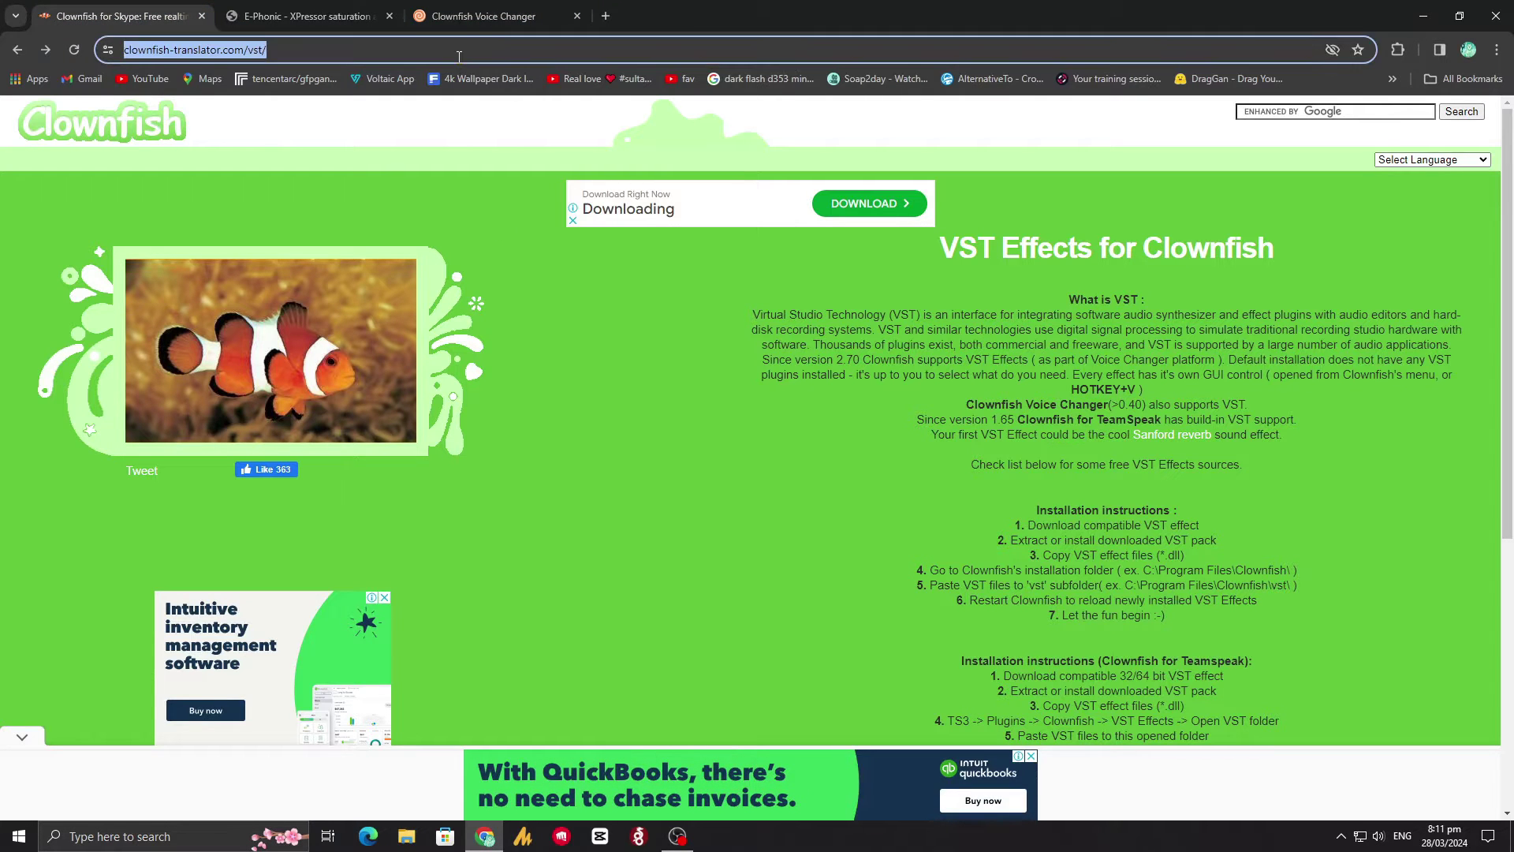
text(clownfish voice chang)
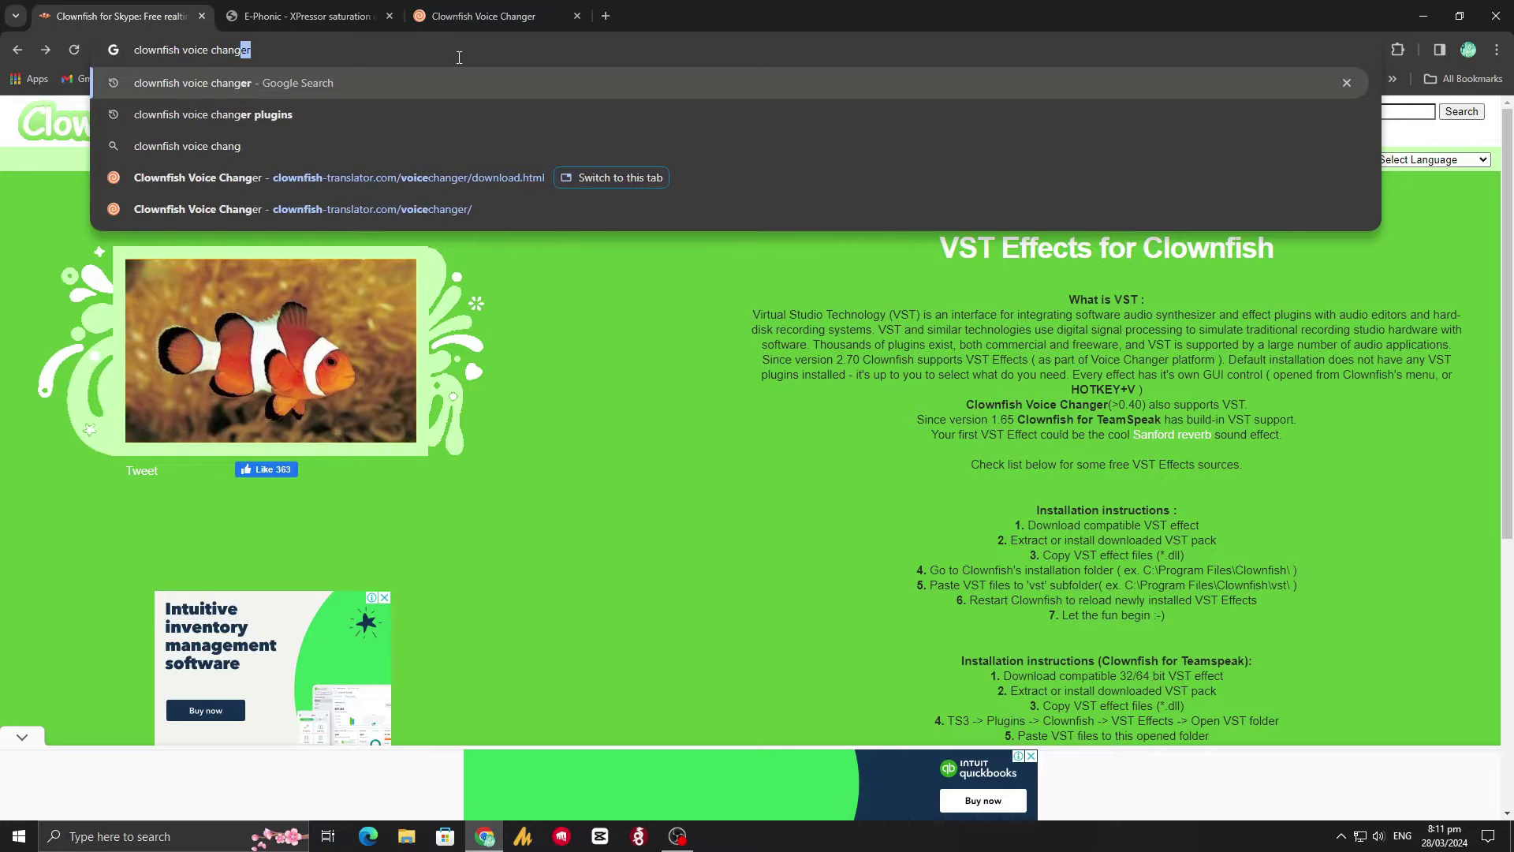
key(Return)
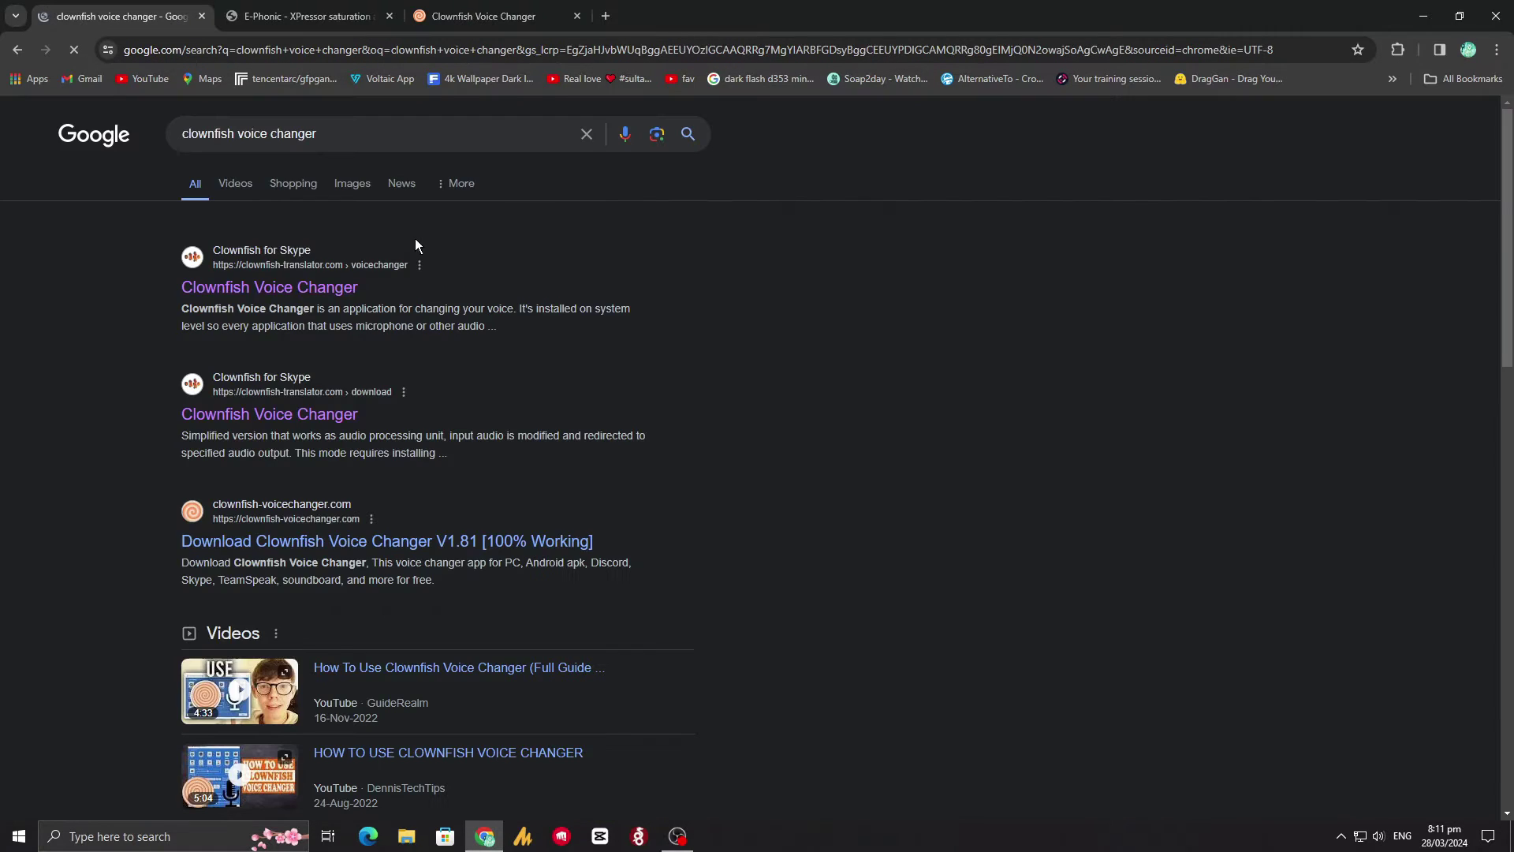
click(300, 288)
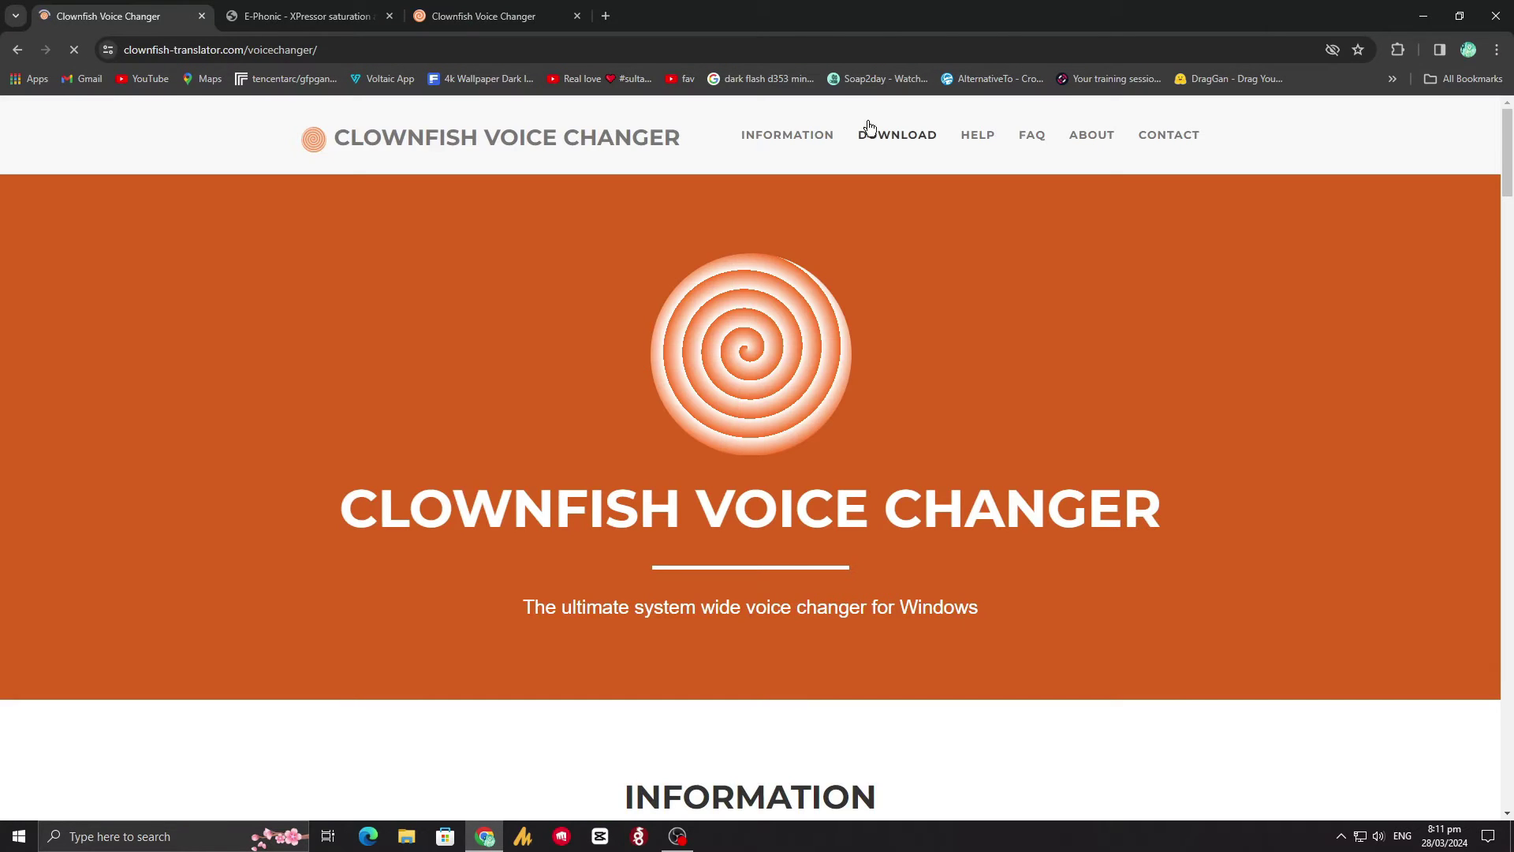
click(869, 130)
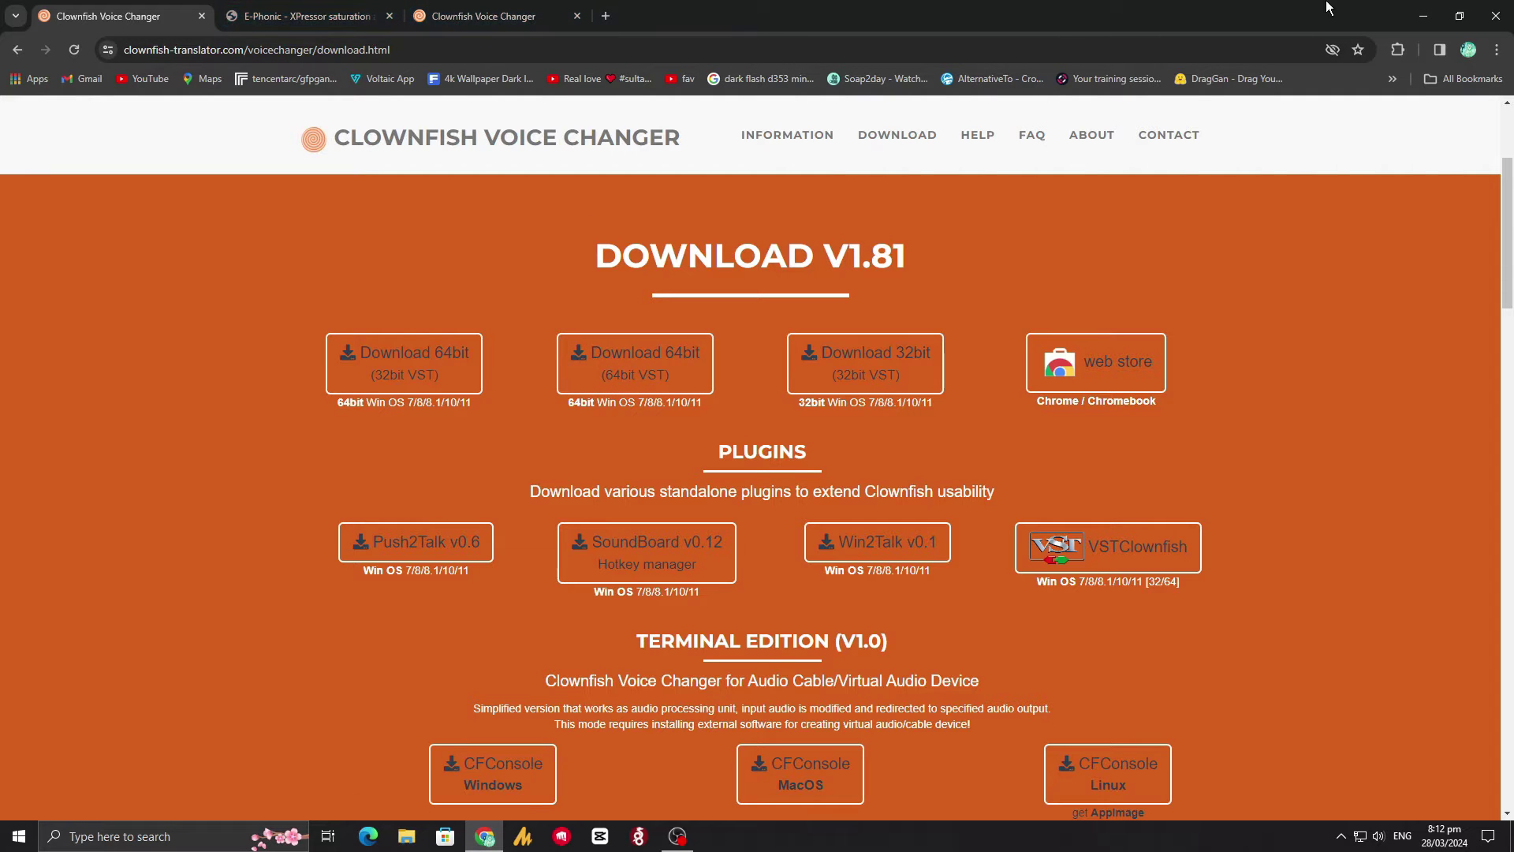
Step: Close the browser and try to open Clownfish's VST effect configuration from the system tray
click(1497, 16)
click(1342, 836)
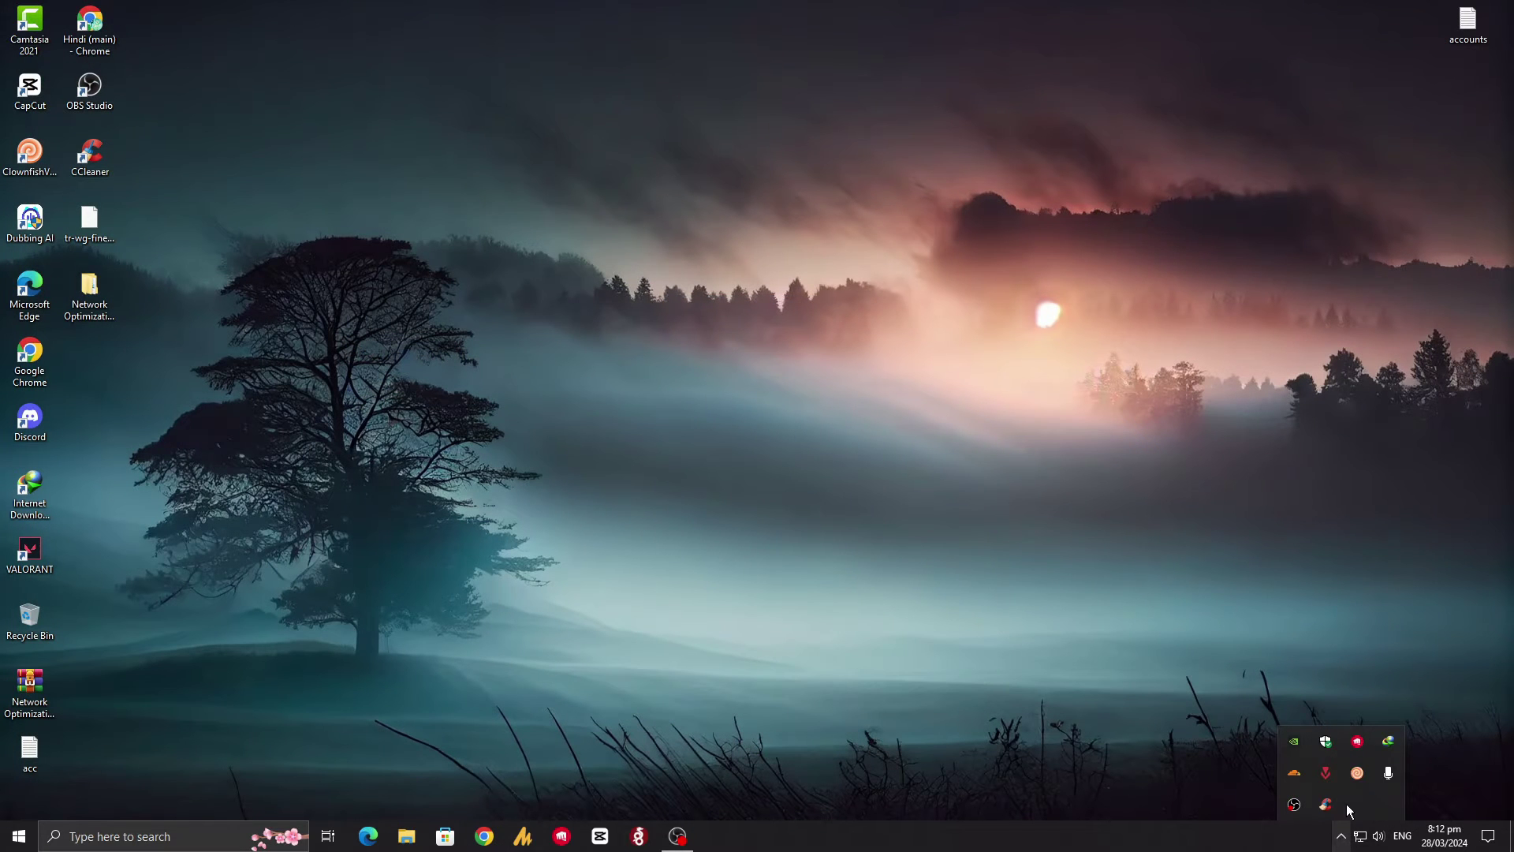
right_click(1366, 775)
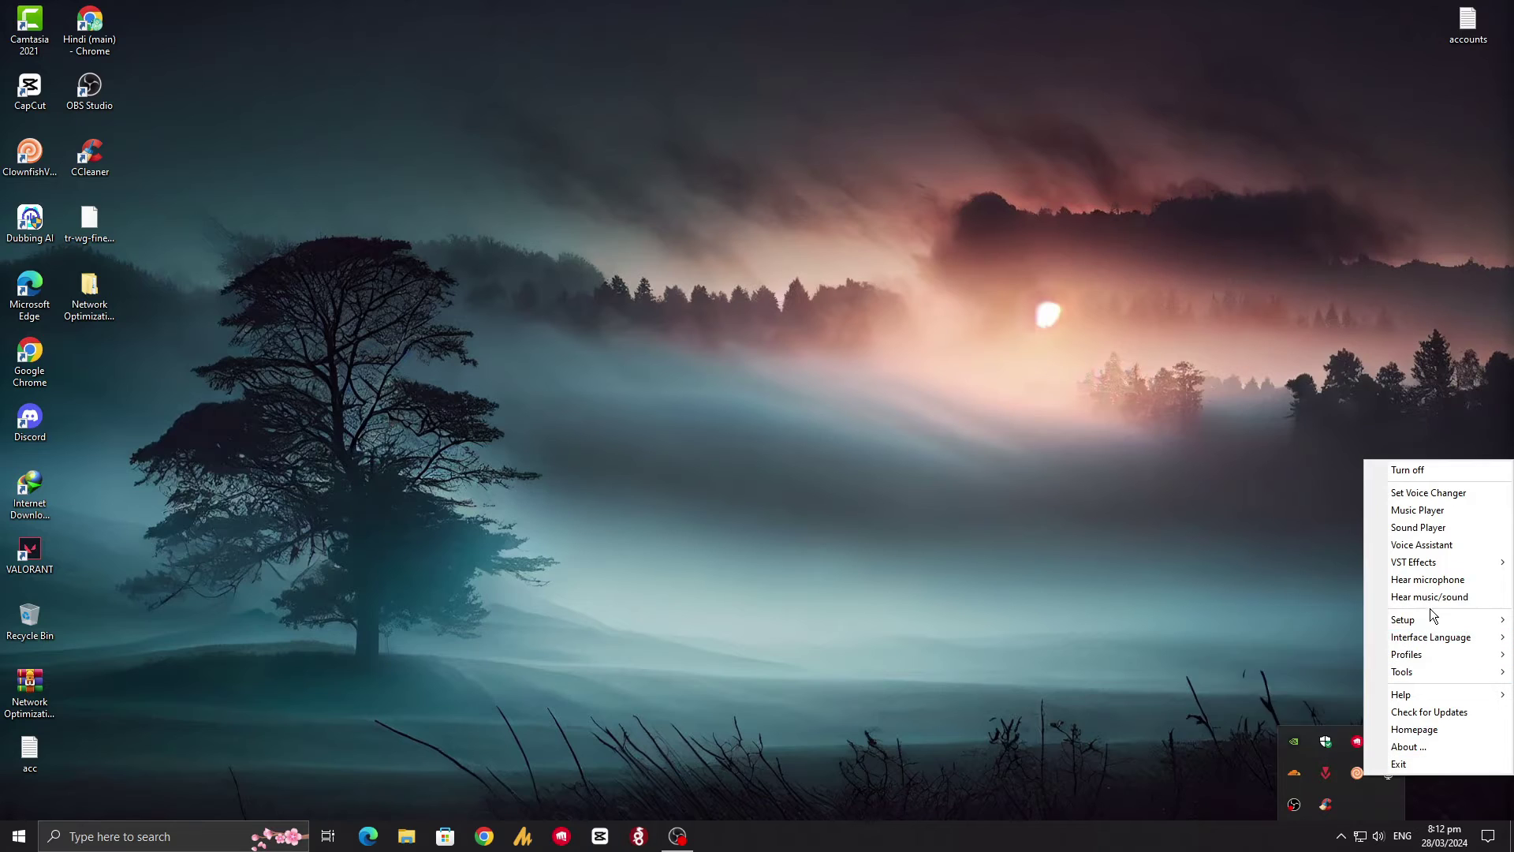
mouse_move(1439, 566)
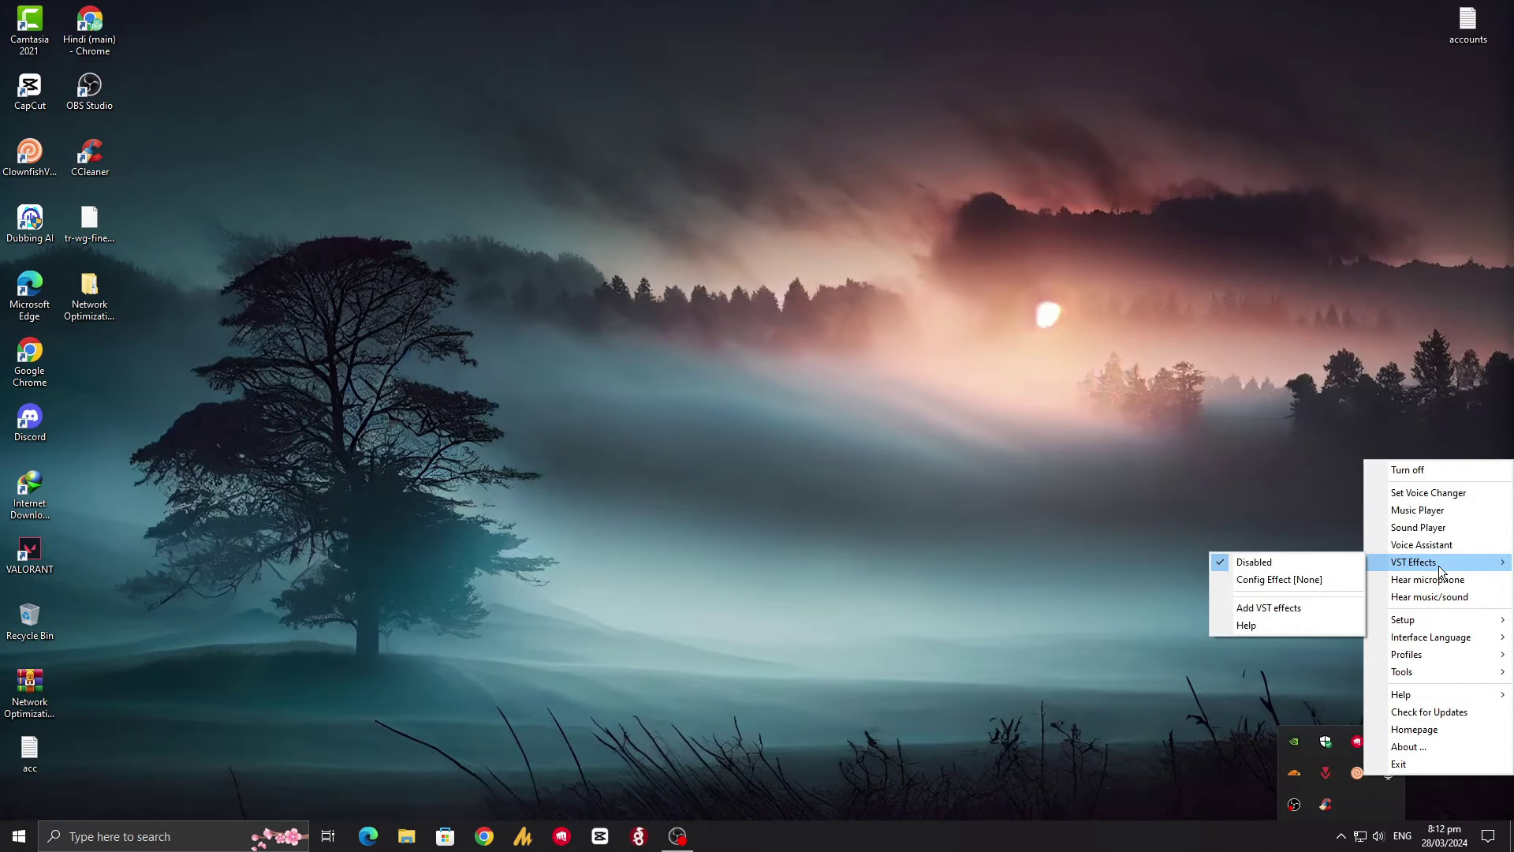
click(1276, 582)
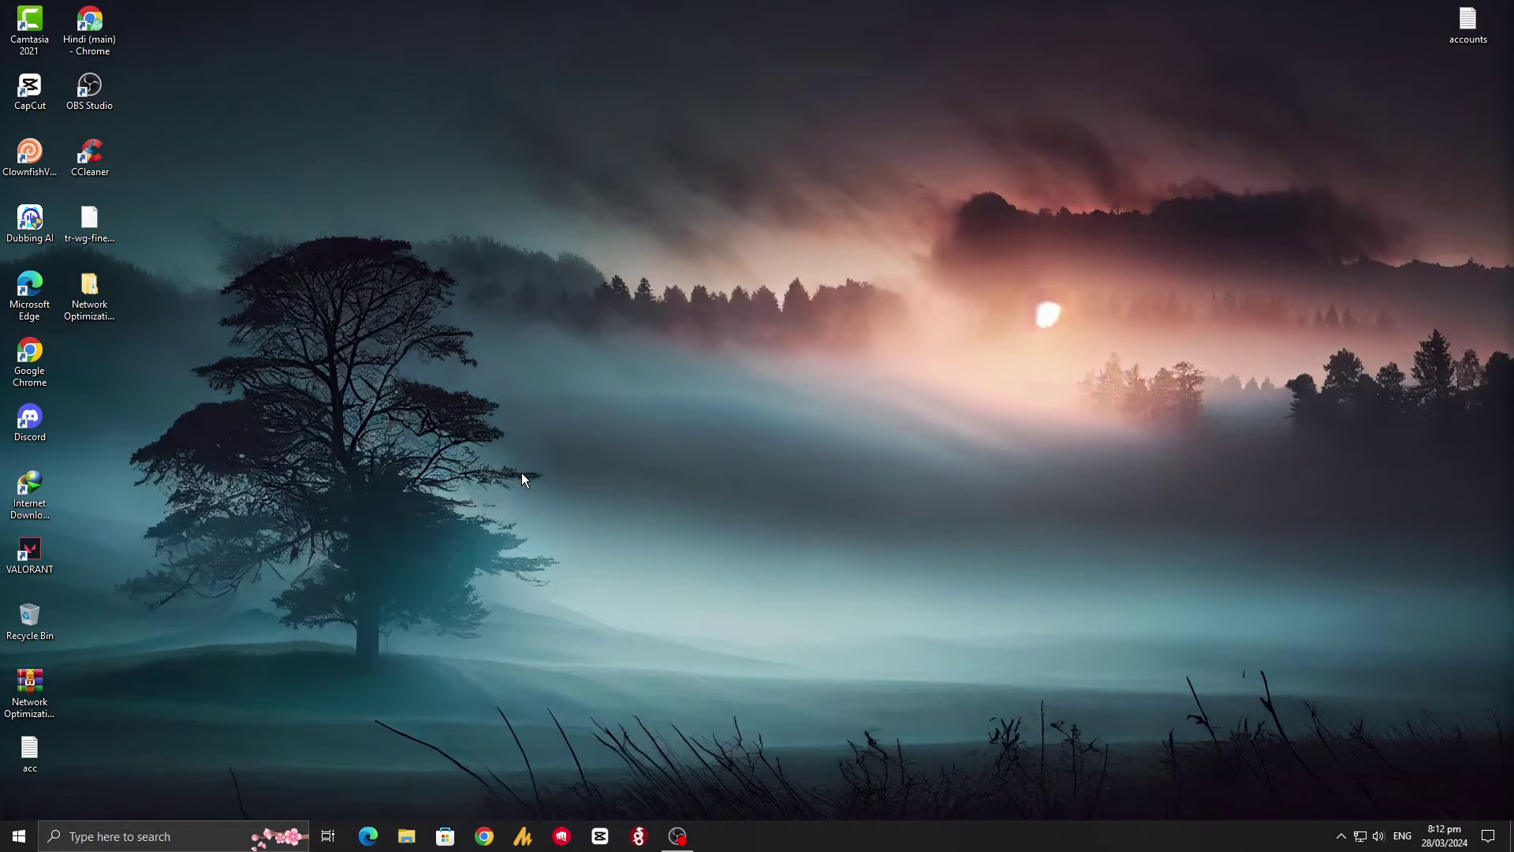
Step: Open Clownfish's web page for adding VST effects and read its installation instructions
click(1341, 836)
right_click(1357, 774)
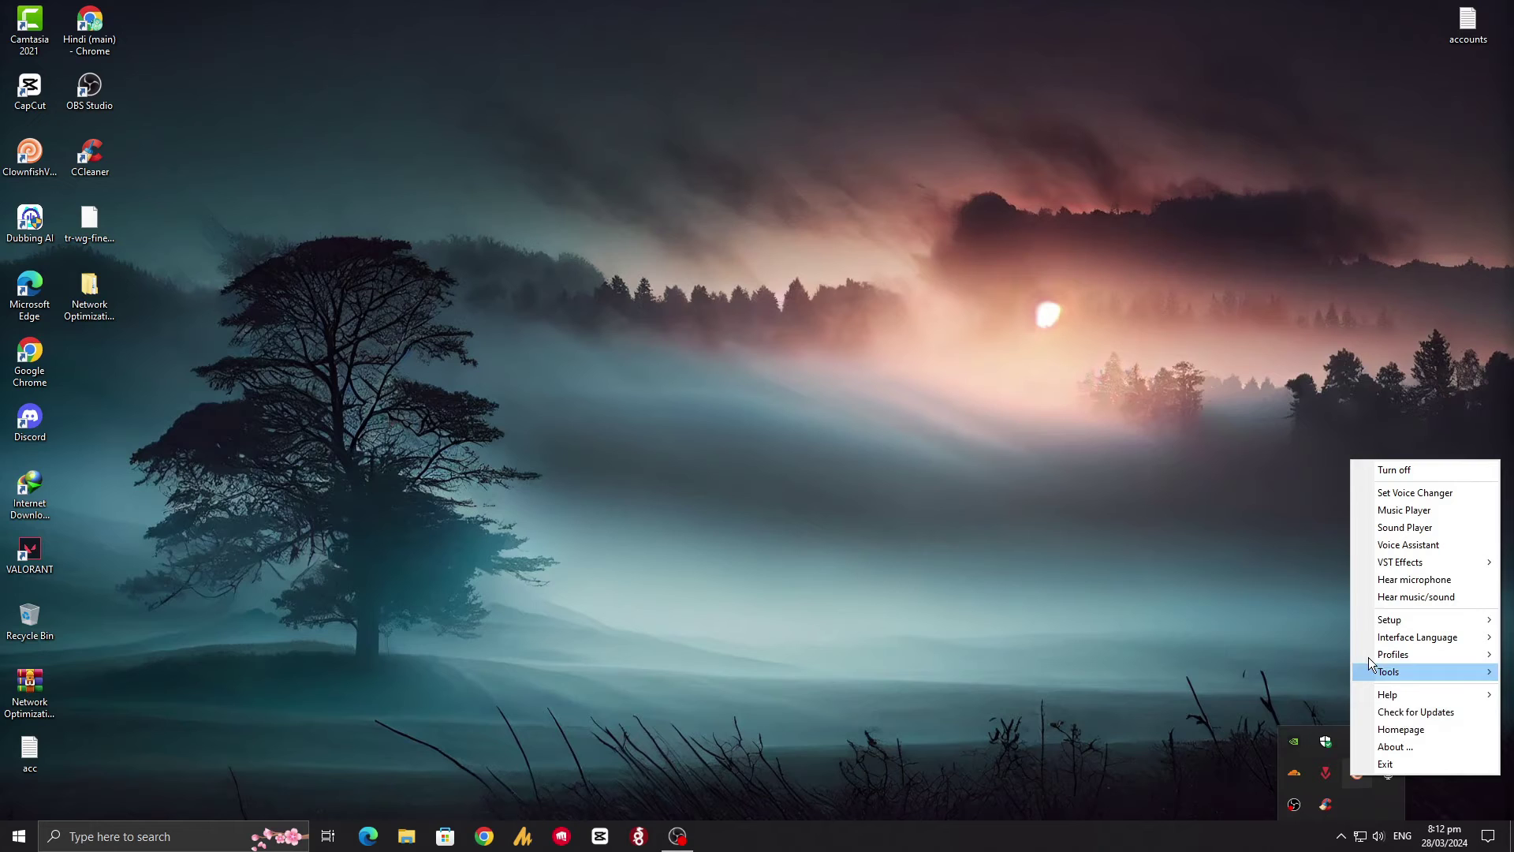
mouse_move(1400, 565)
click(1280, 608)
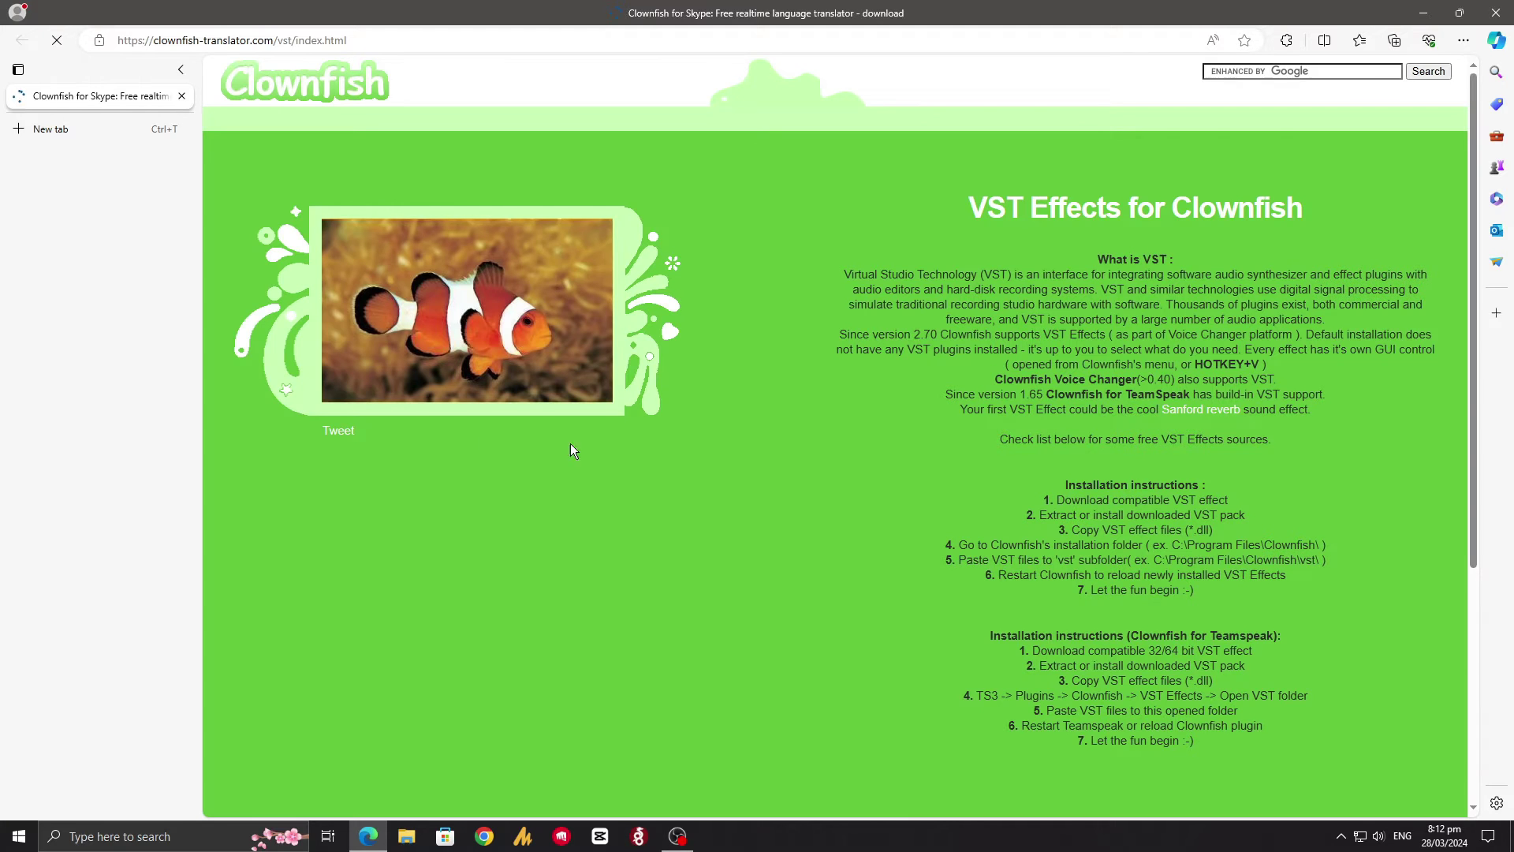
scroll(1053, 257, down, 3)
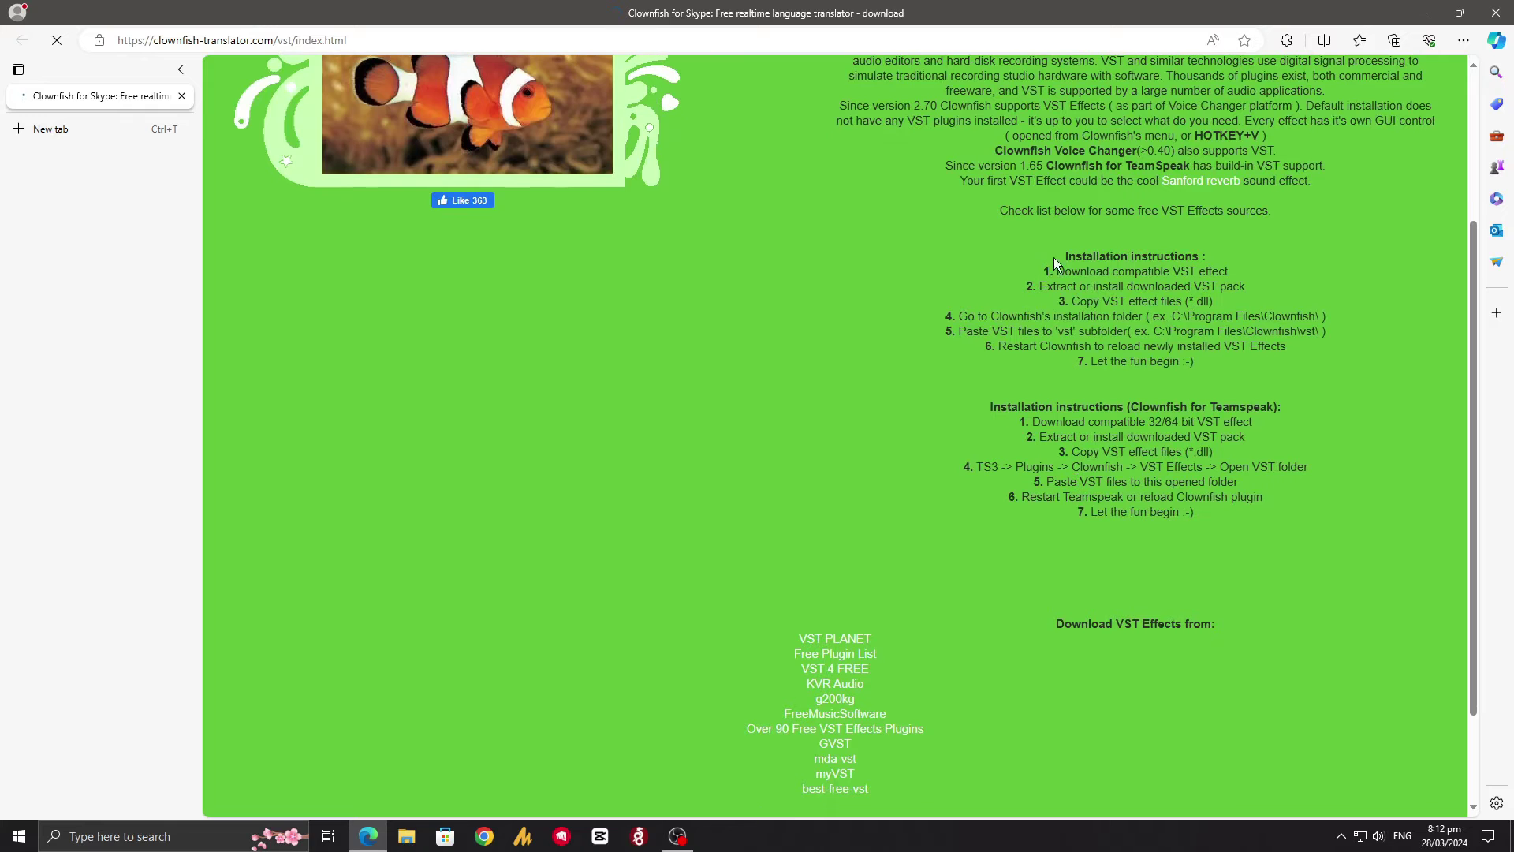
drag(1053, 257, 1253, 510)
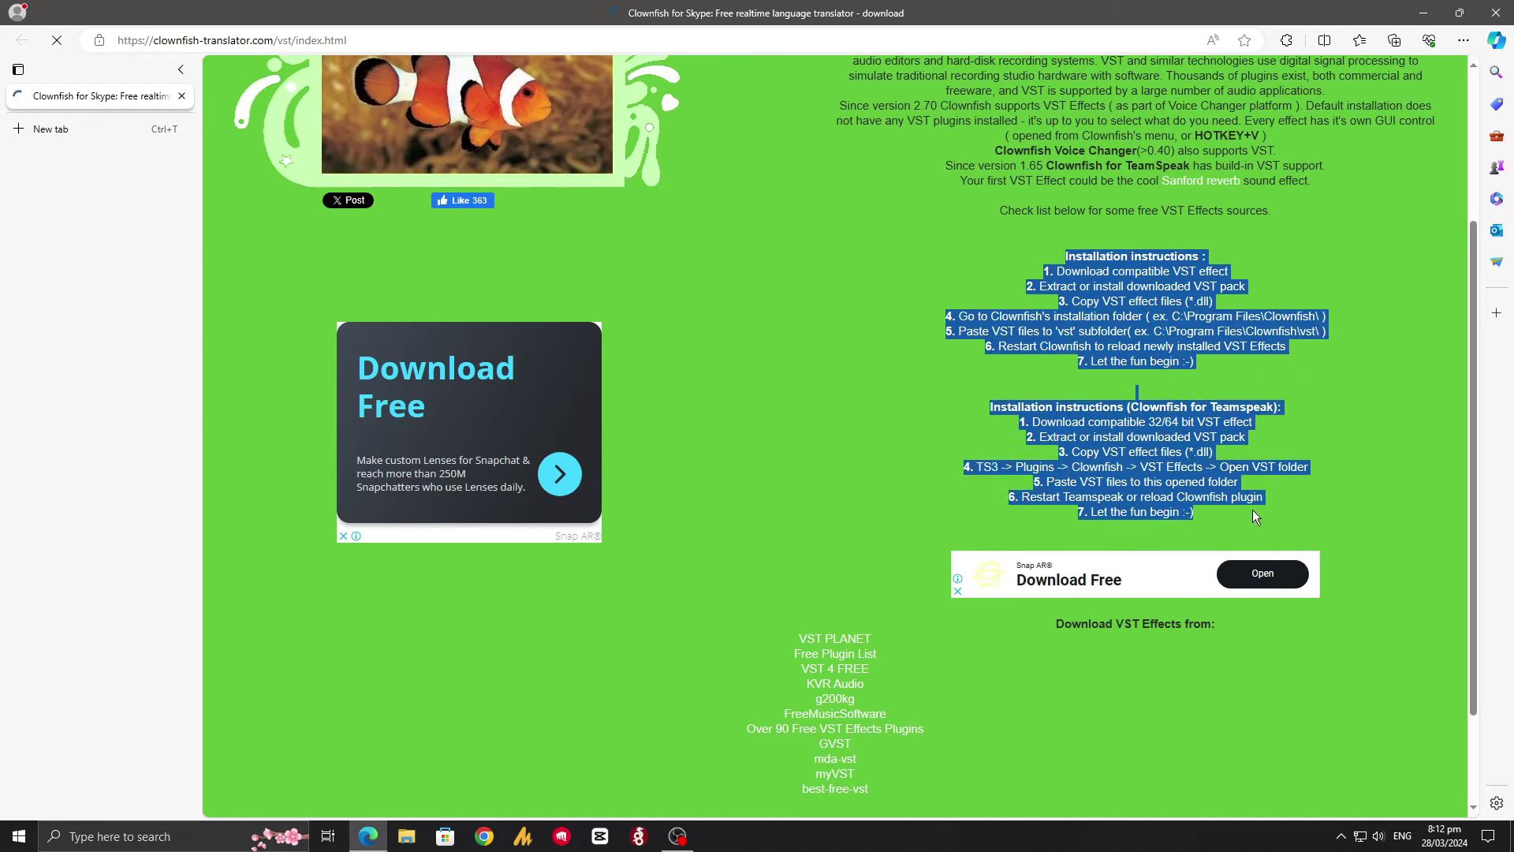
click(1172, 456)
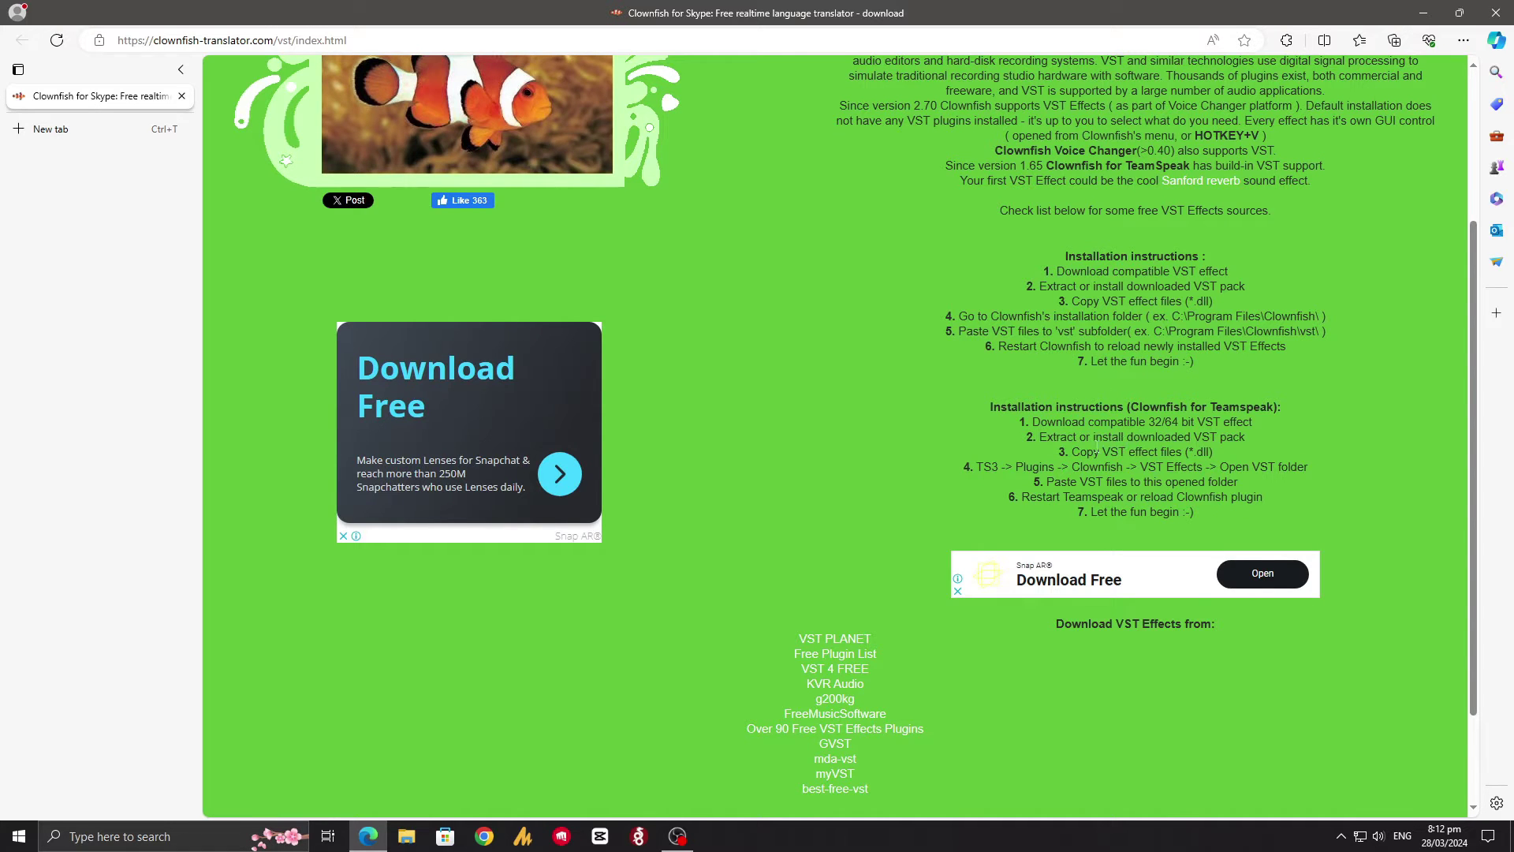
scroll(1120, 452, up, 2)
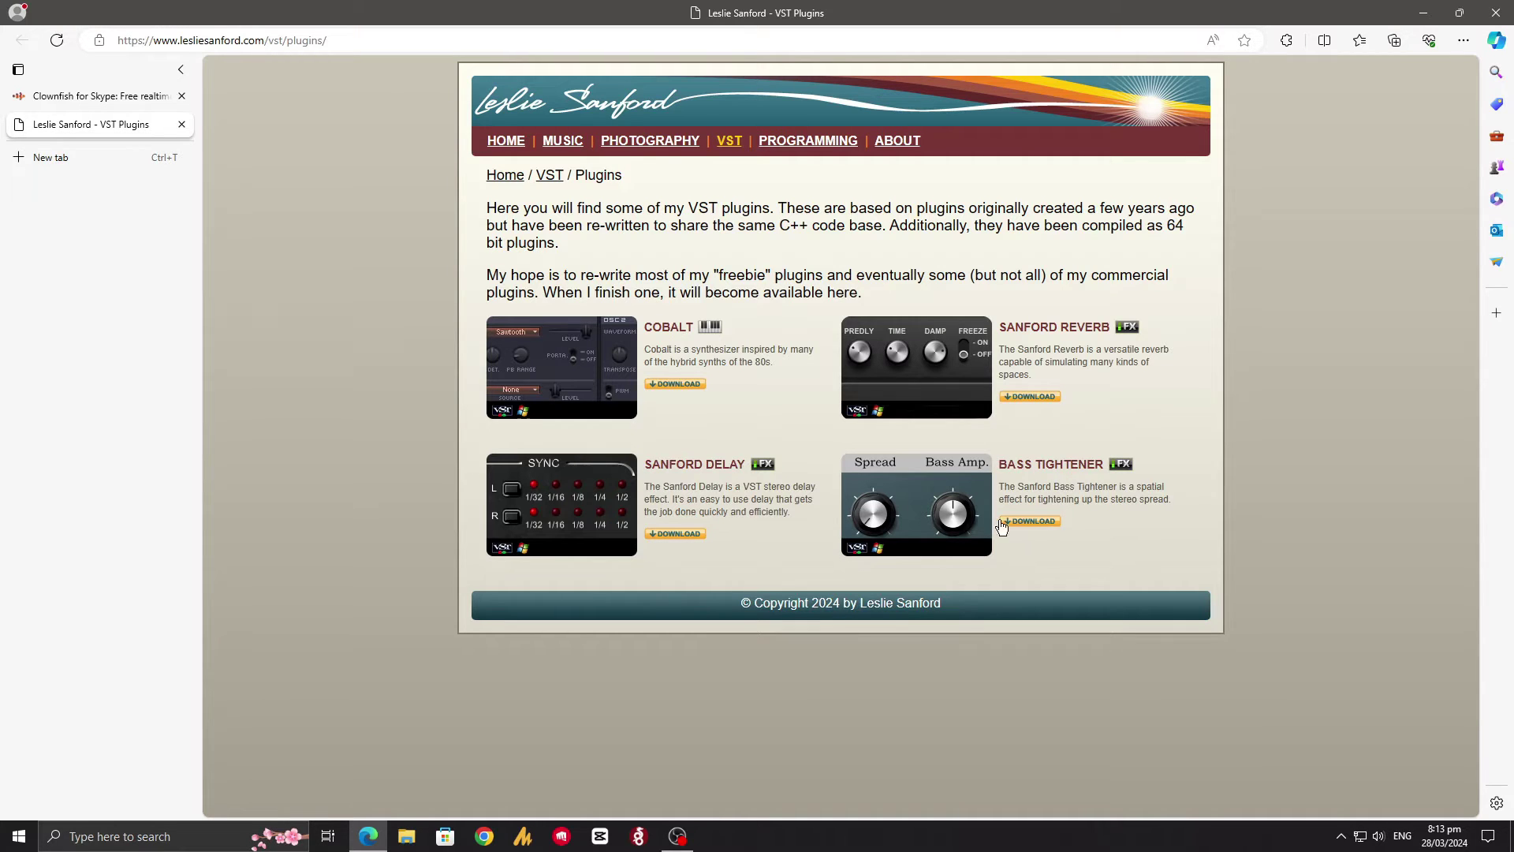
Step: Download the Bass Tightener plugin and extract SanfordBassTightener.zip into a folder of the same name
click(1035, 524)
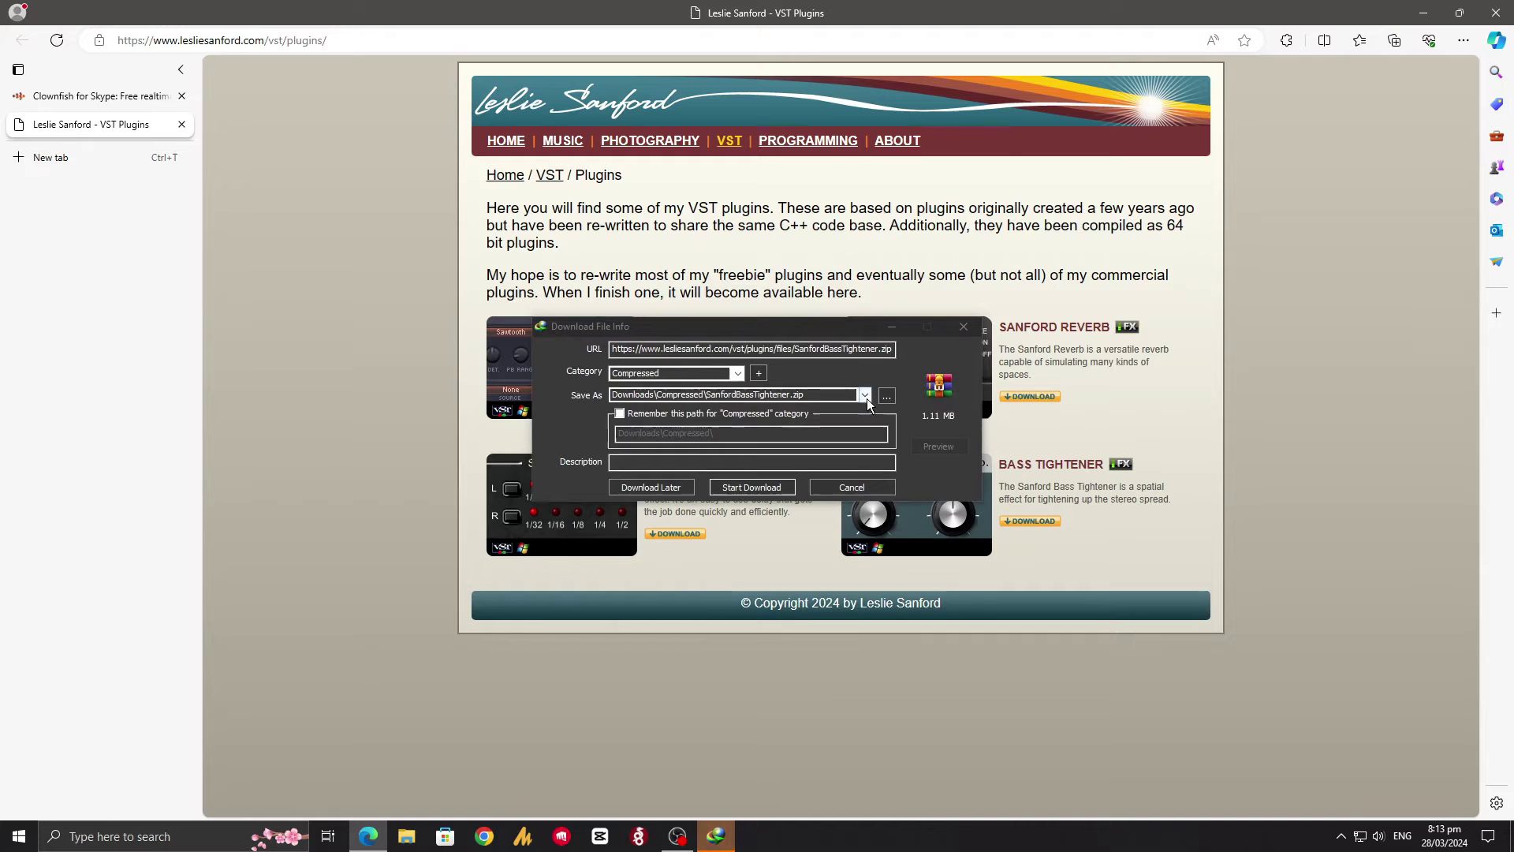
click(755, 485)
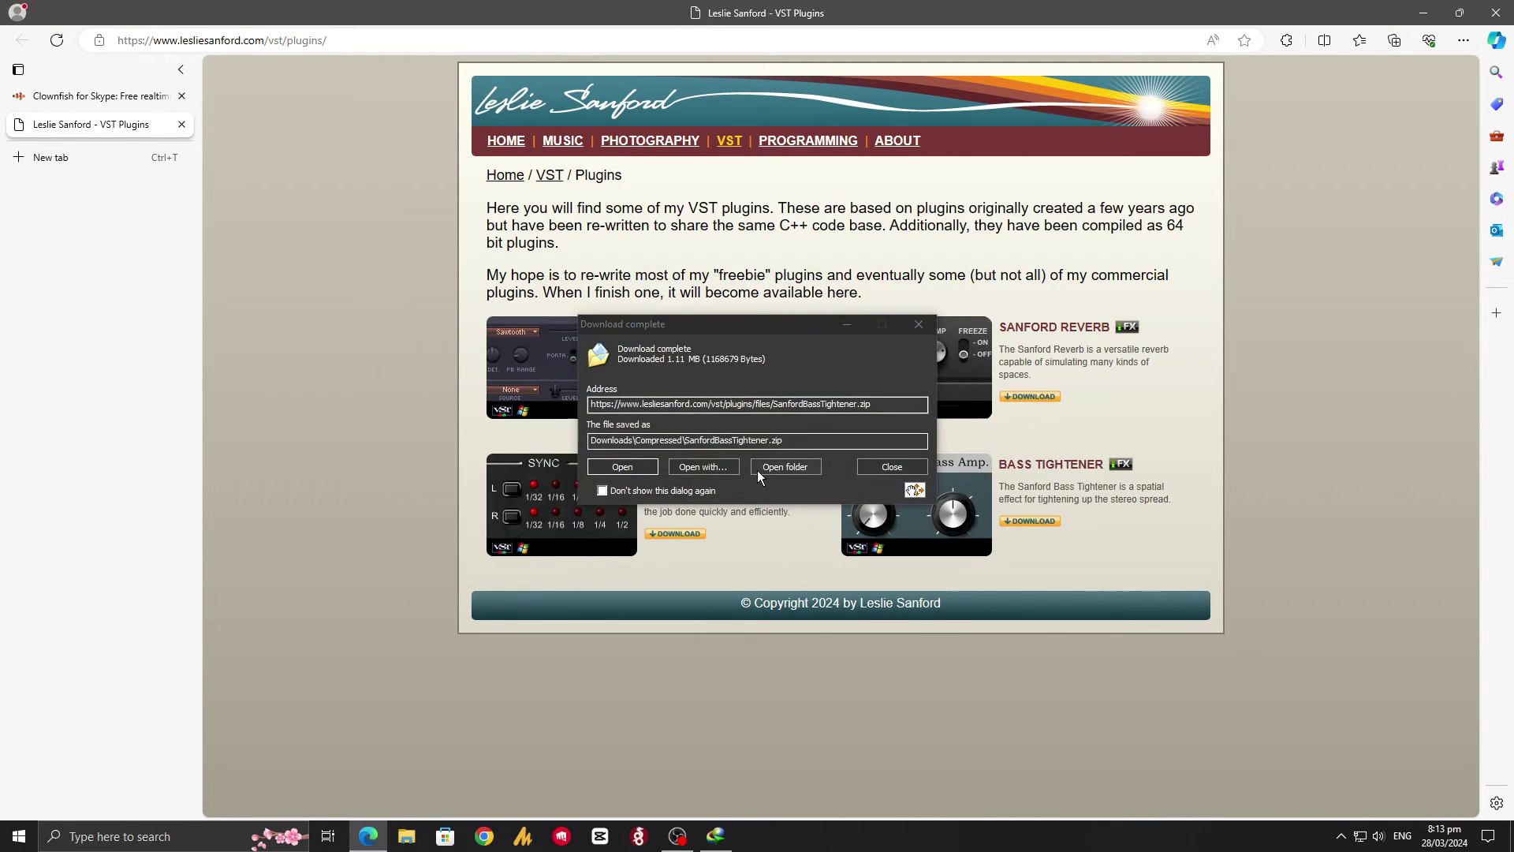
click(785, 467)
right_click(387, 410)
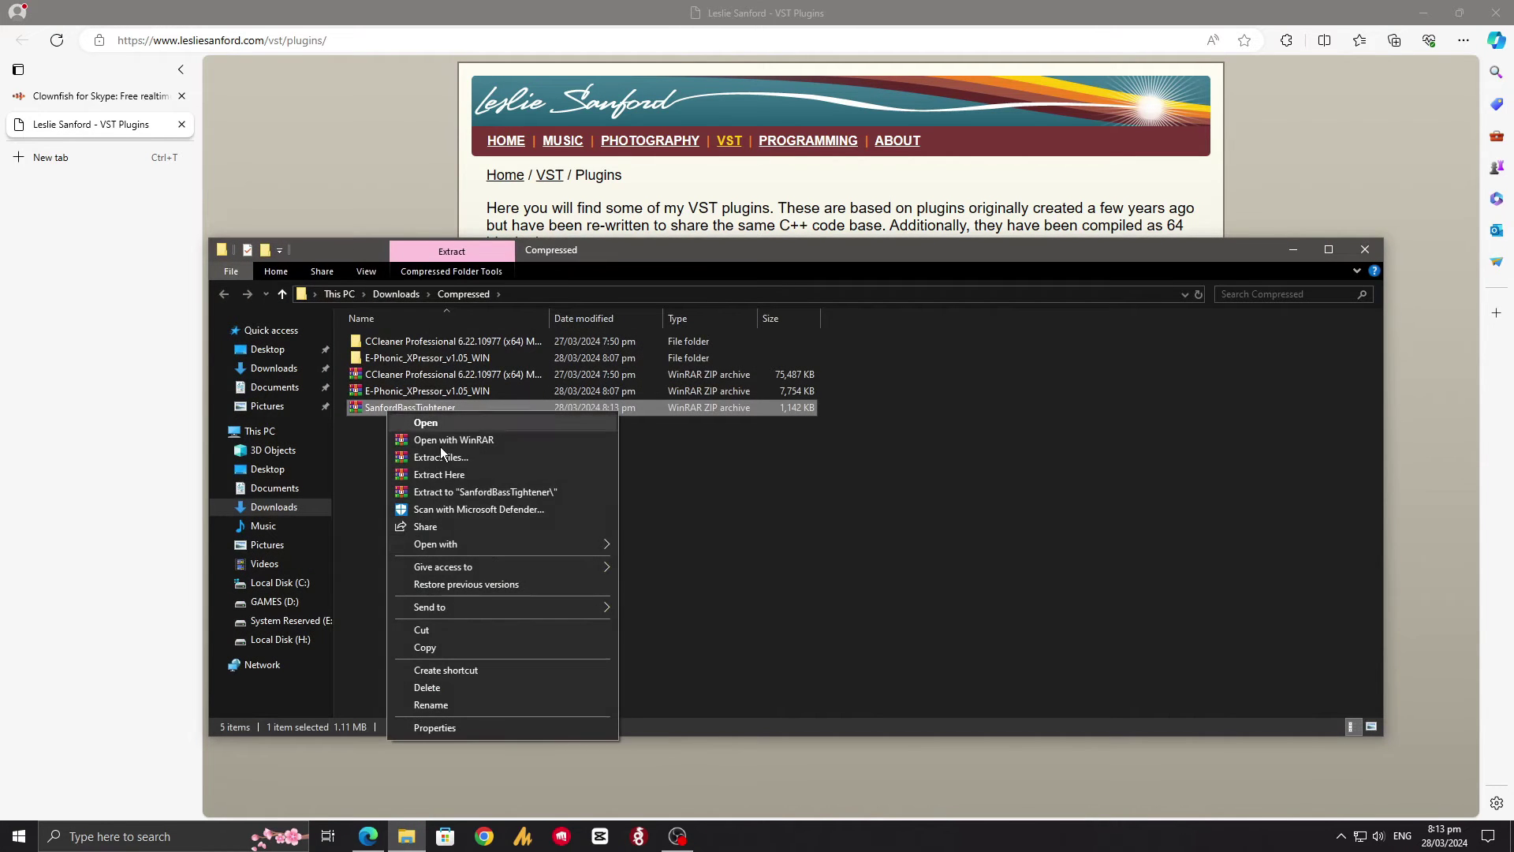
click(514, 492)
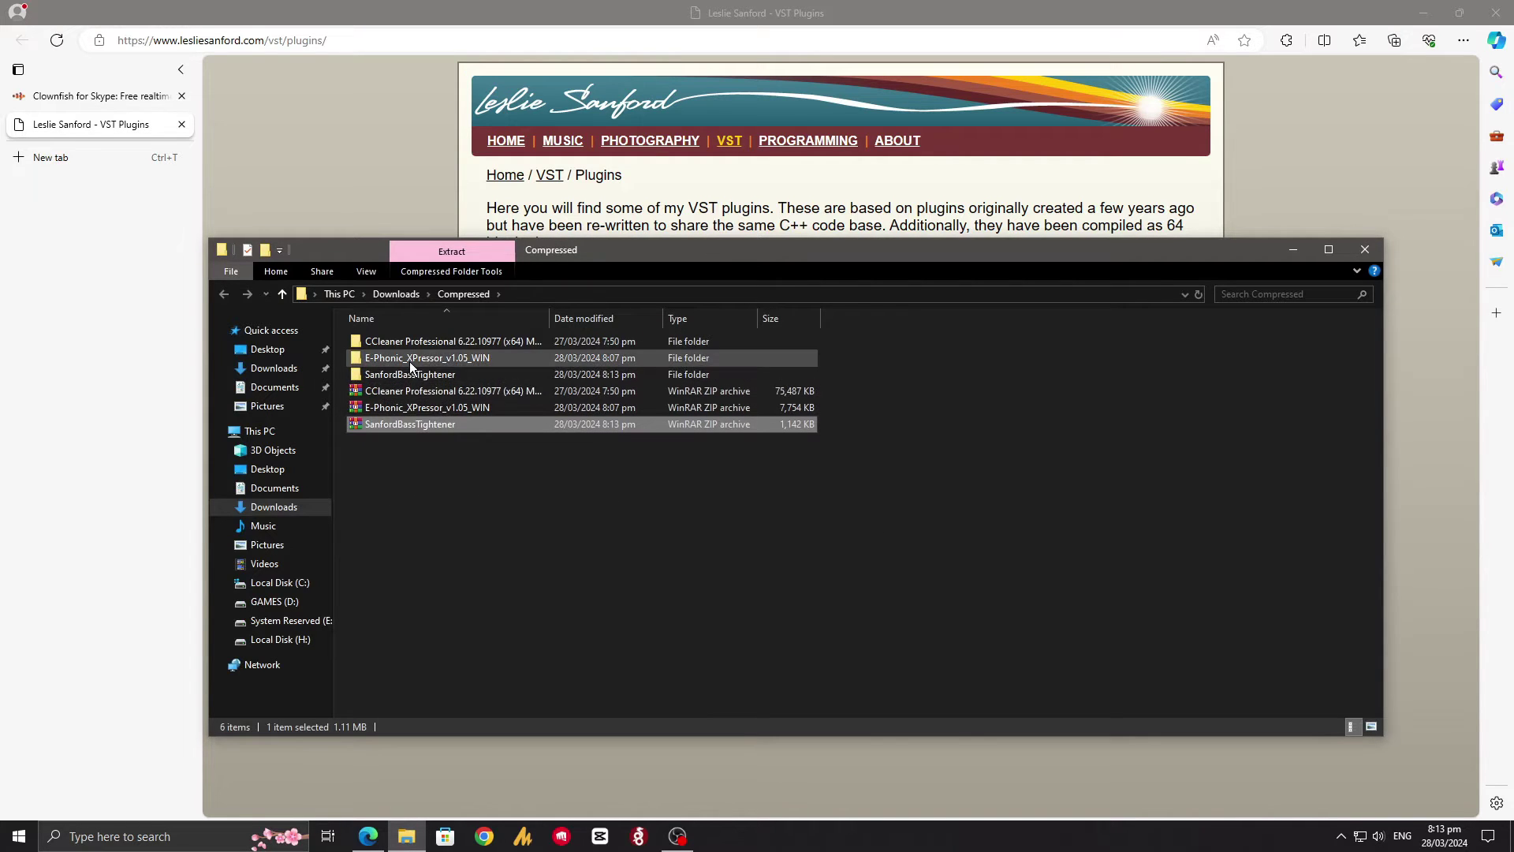
Step: Copy SanfordBassTightener.dll and SanfordBassTightener32.dll from the extracted SanfordBassTightener folder
click(407, 374)
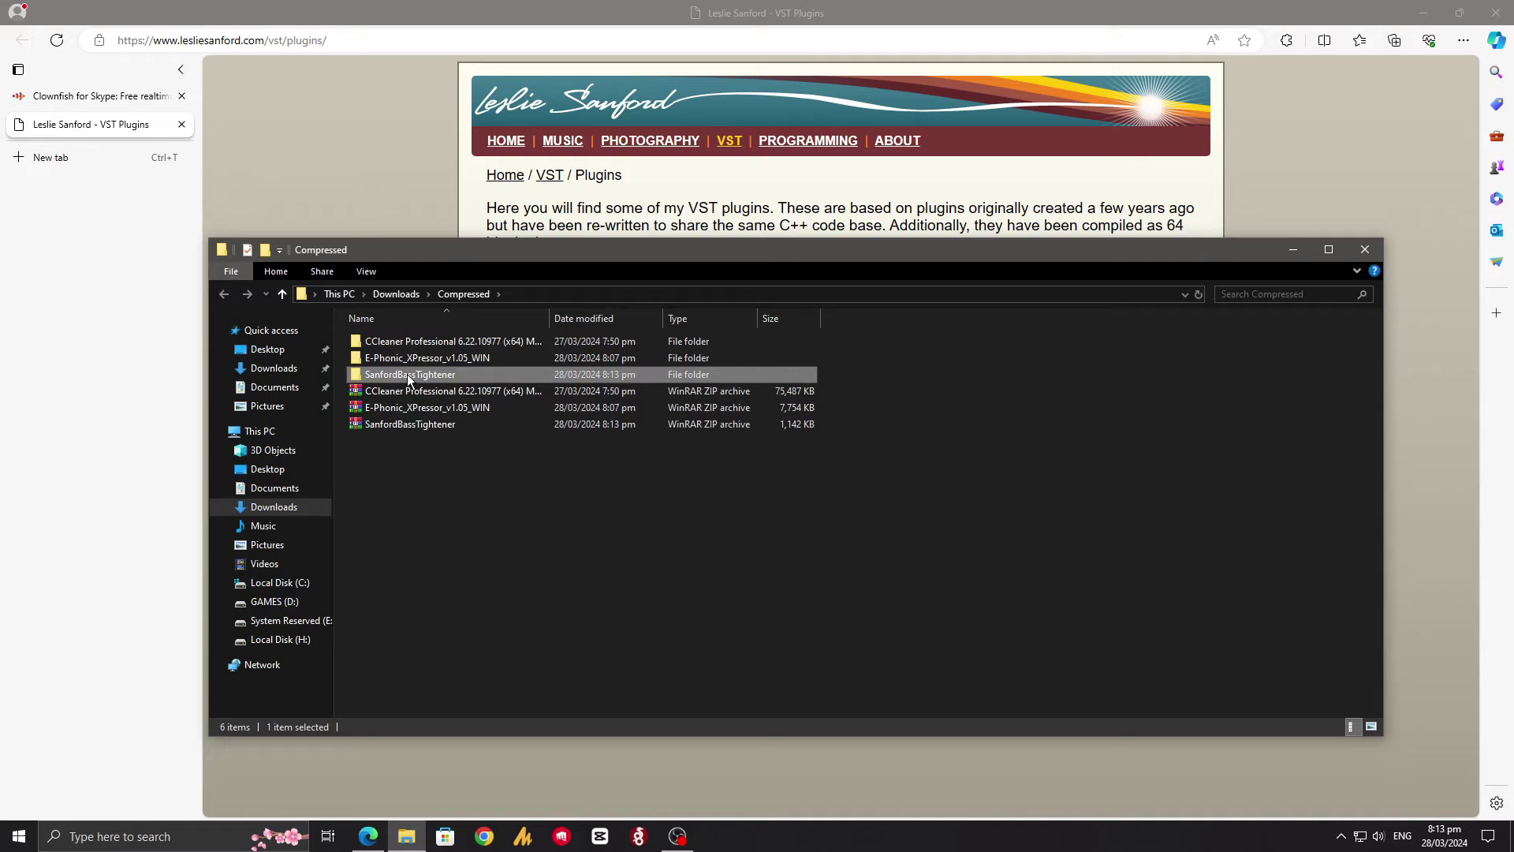
double_click(437, 376)
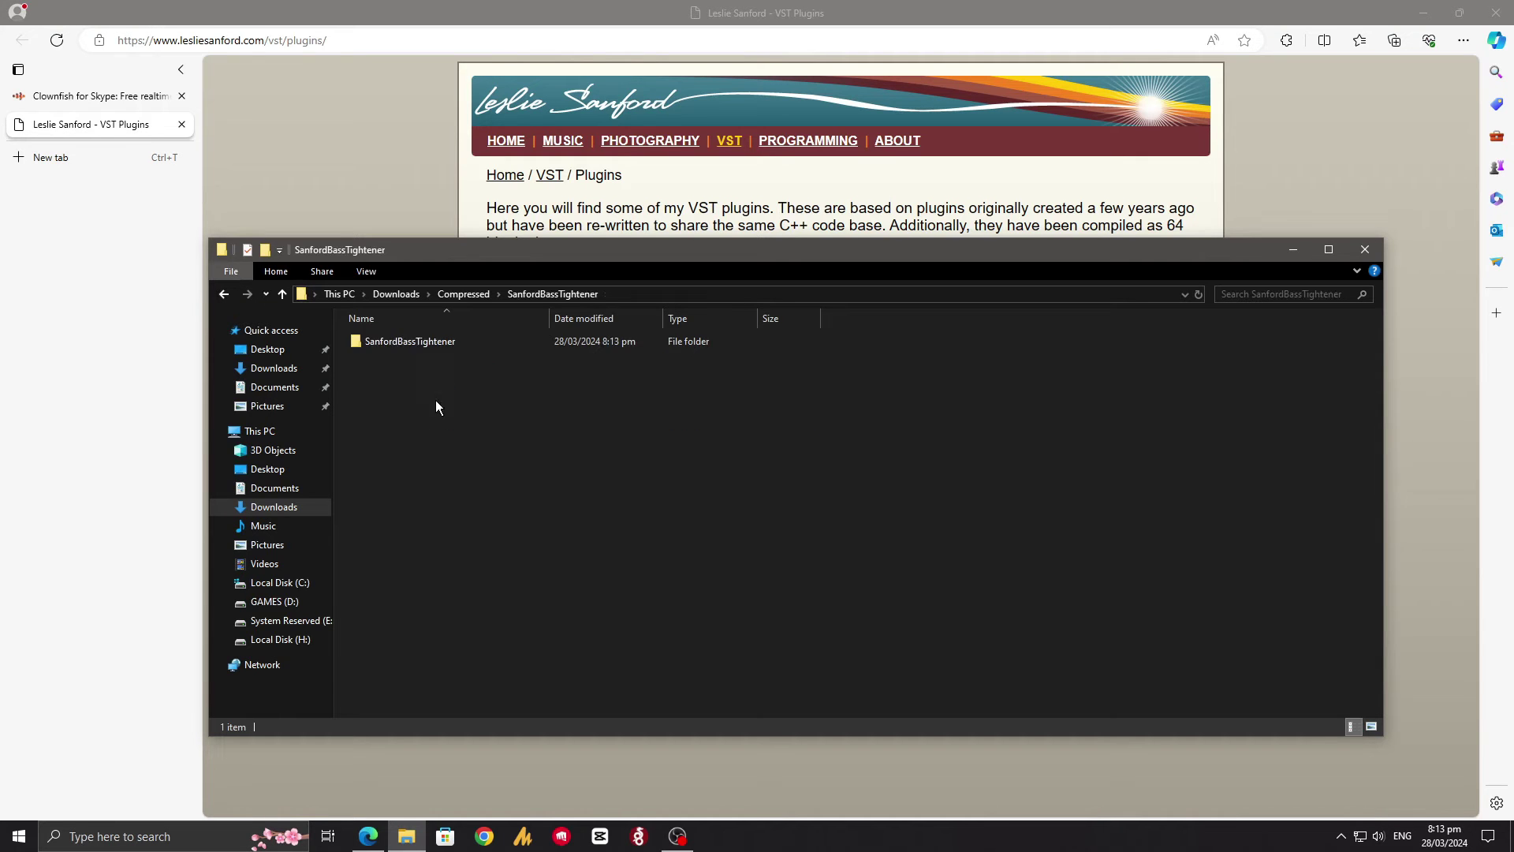
double_click(423, 343)
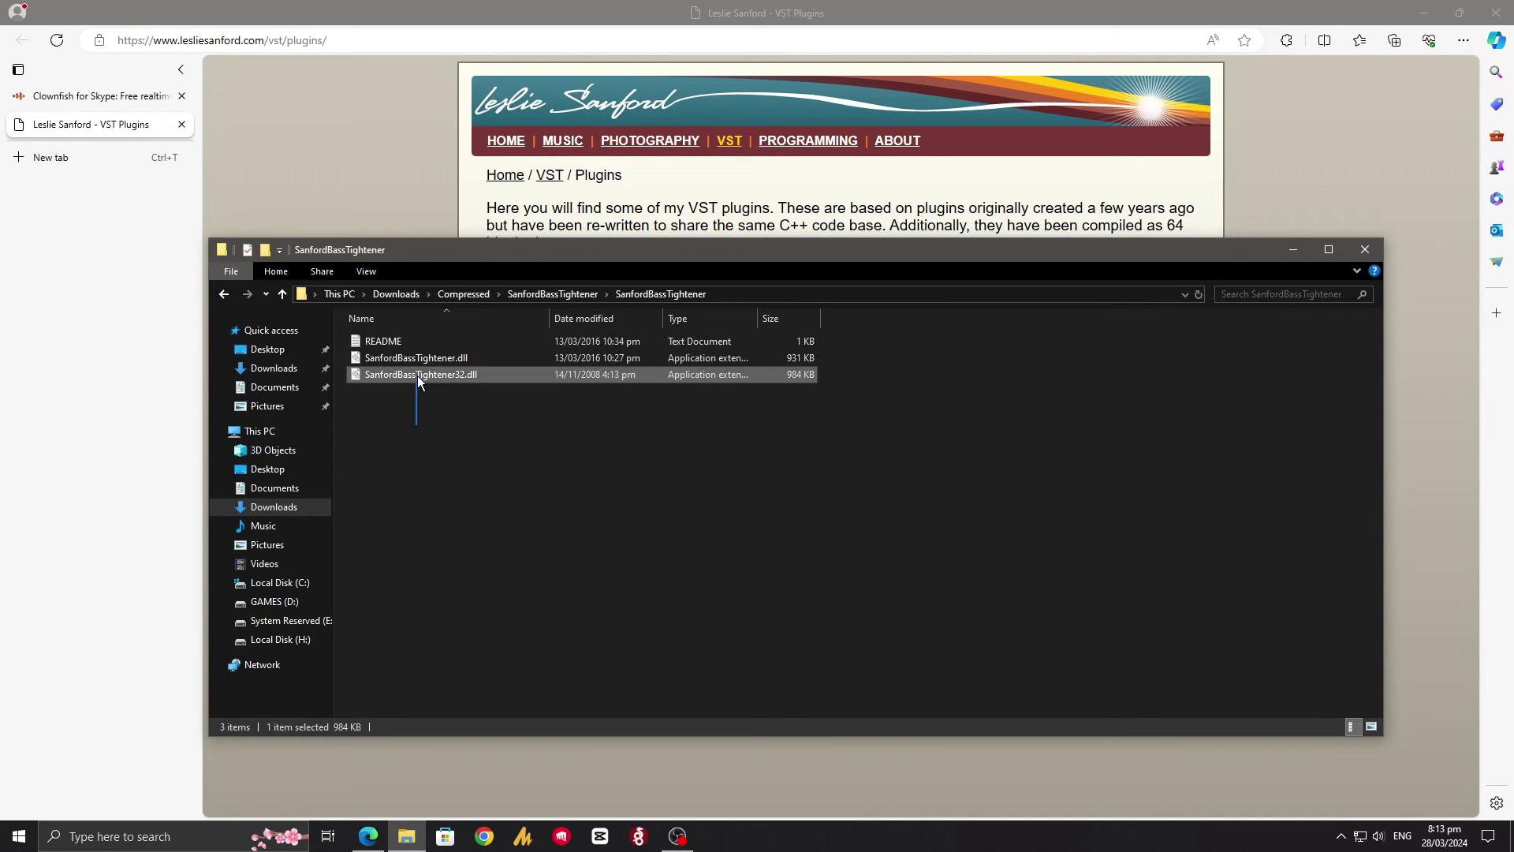
drag(418, 426, 430, 359)
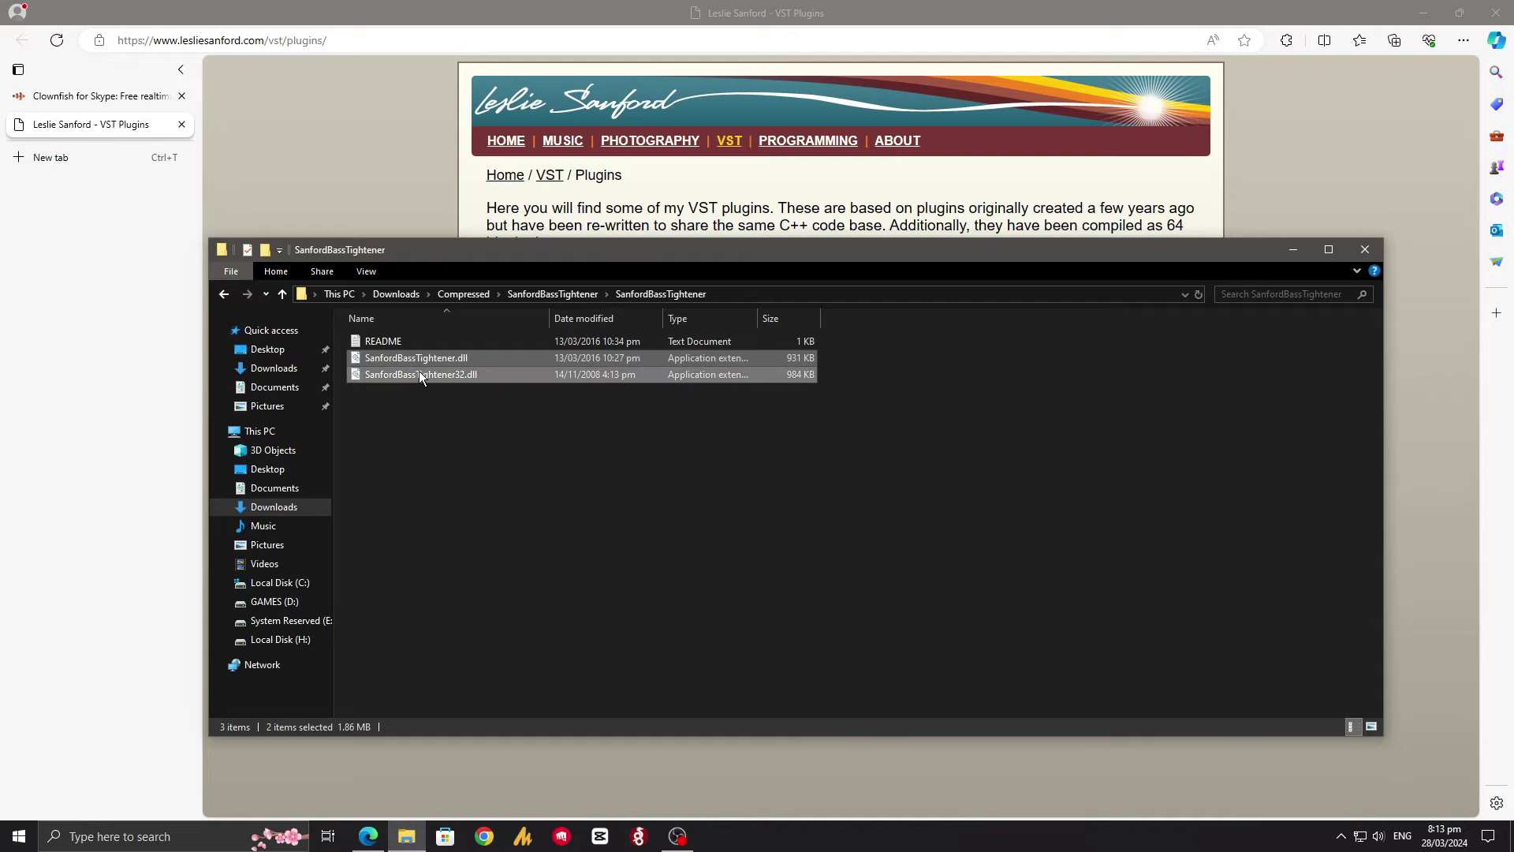
right_click(421, 363)
click(473, 544)
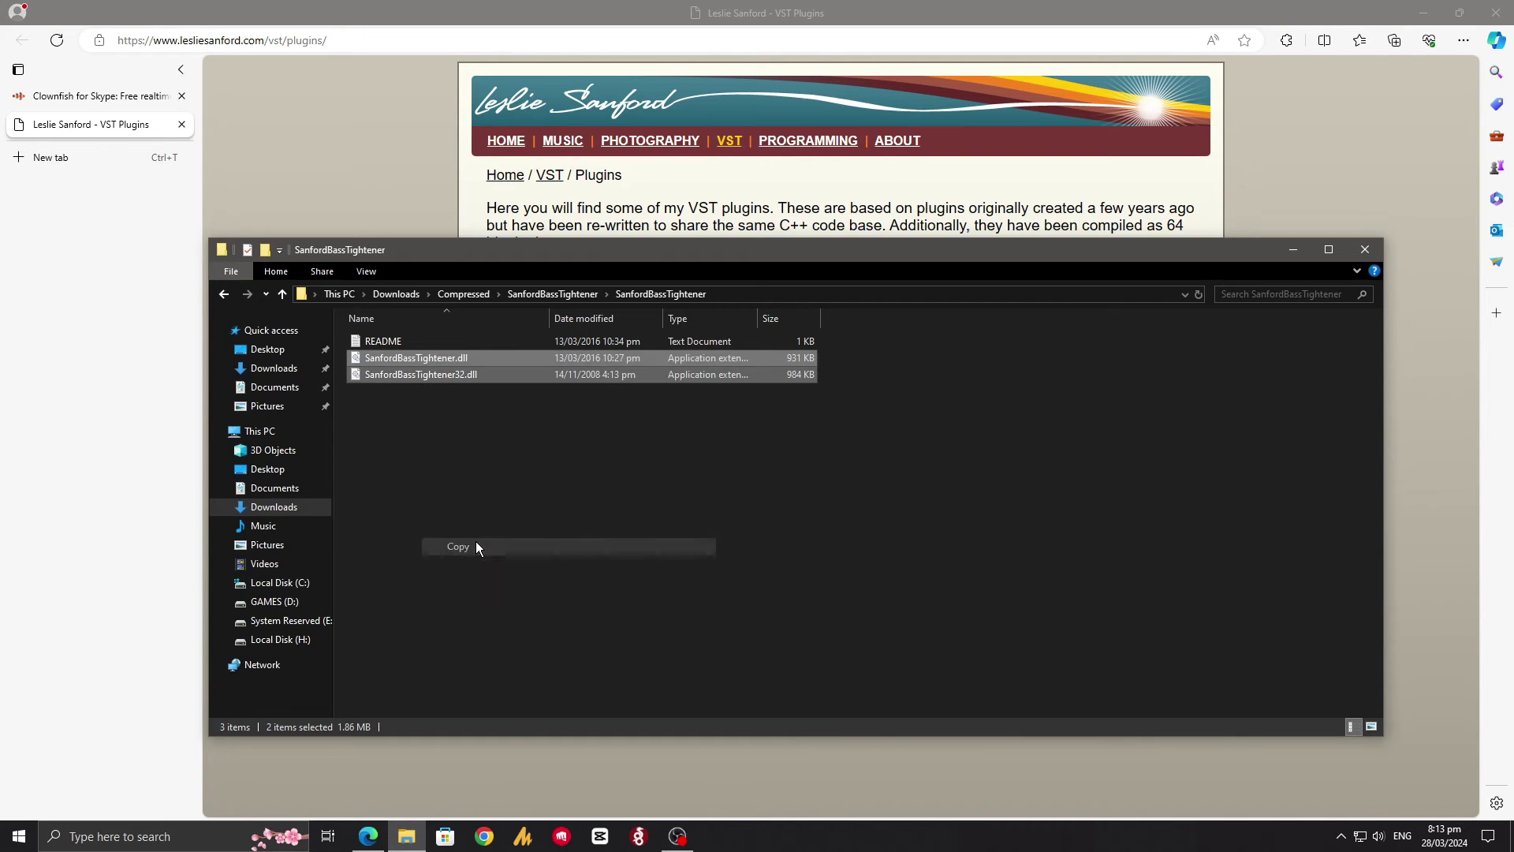
Step: Go to the vst folder inside C:\Program Files (x86)\ClownfishVoiceChanger
click(298, 584)
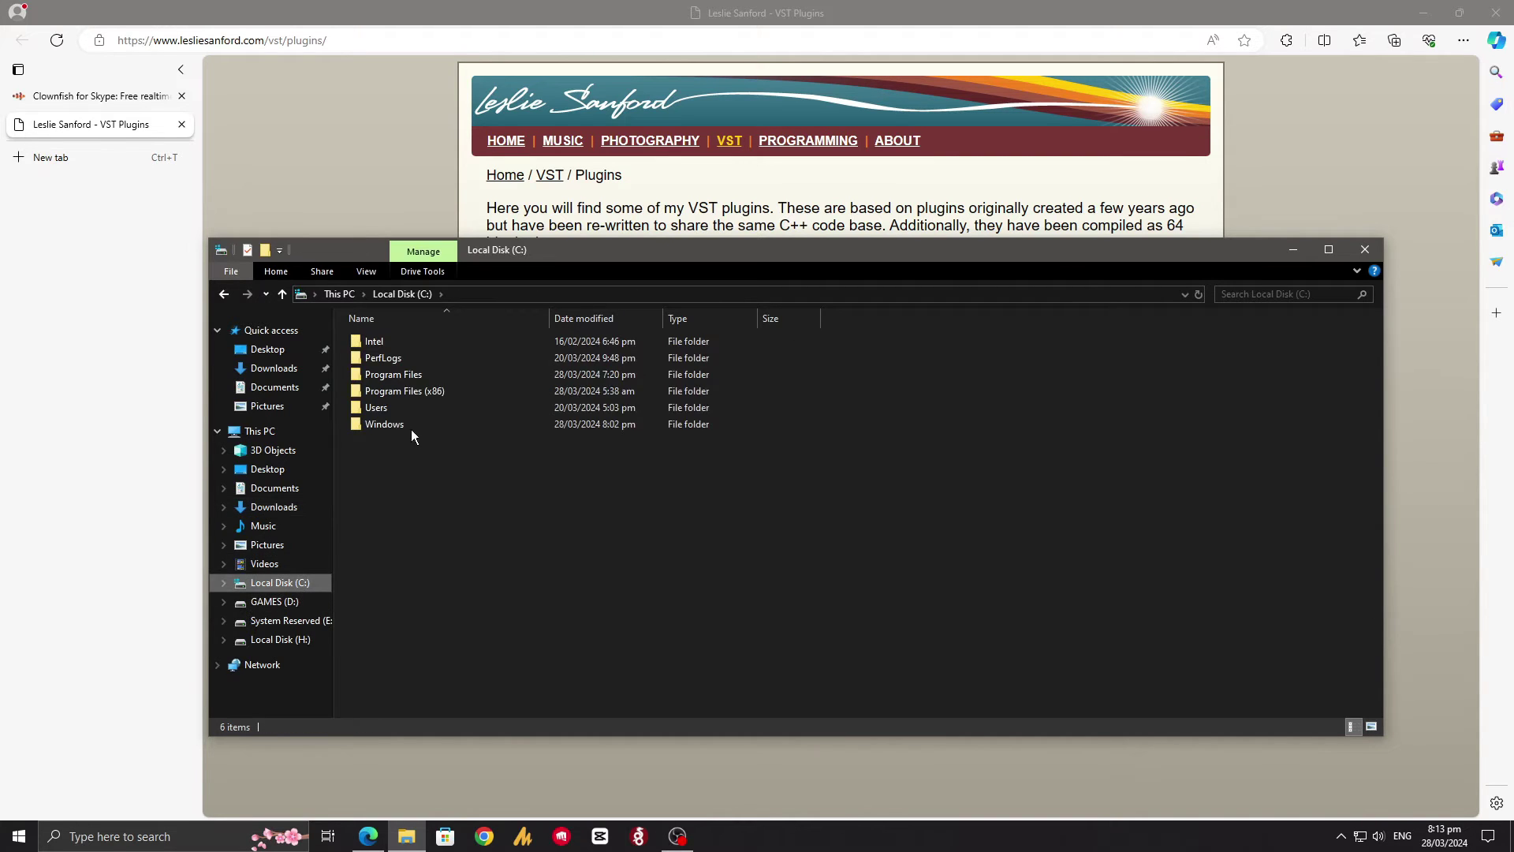
double_click(440, 391)
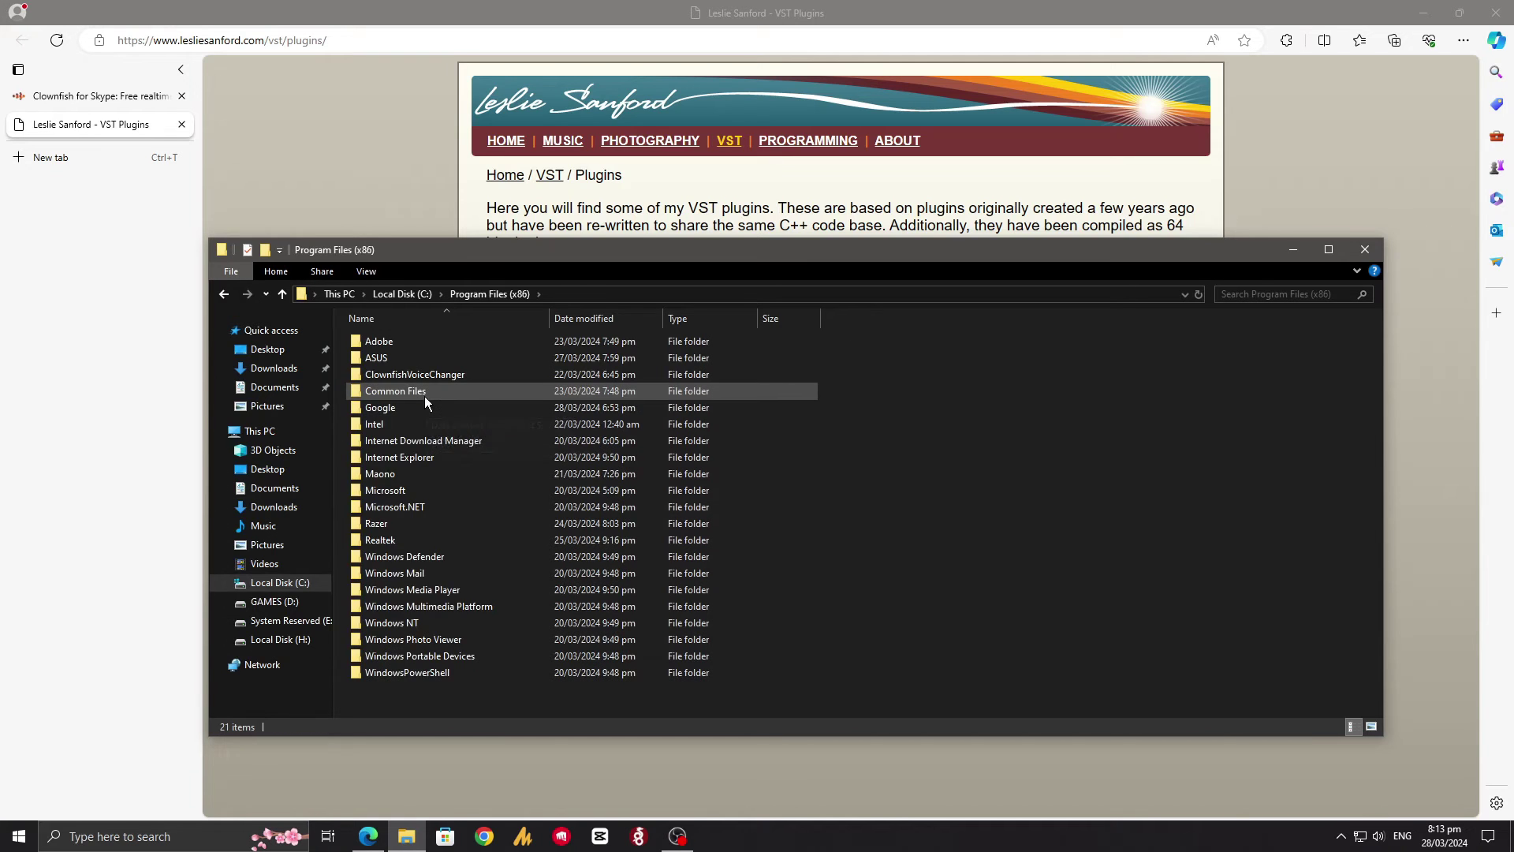
double_click(432, 376)
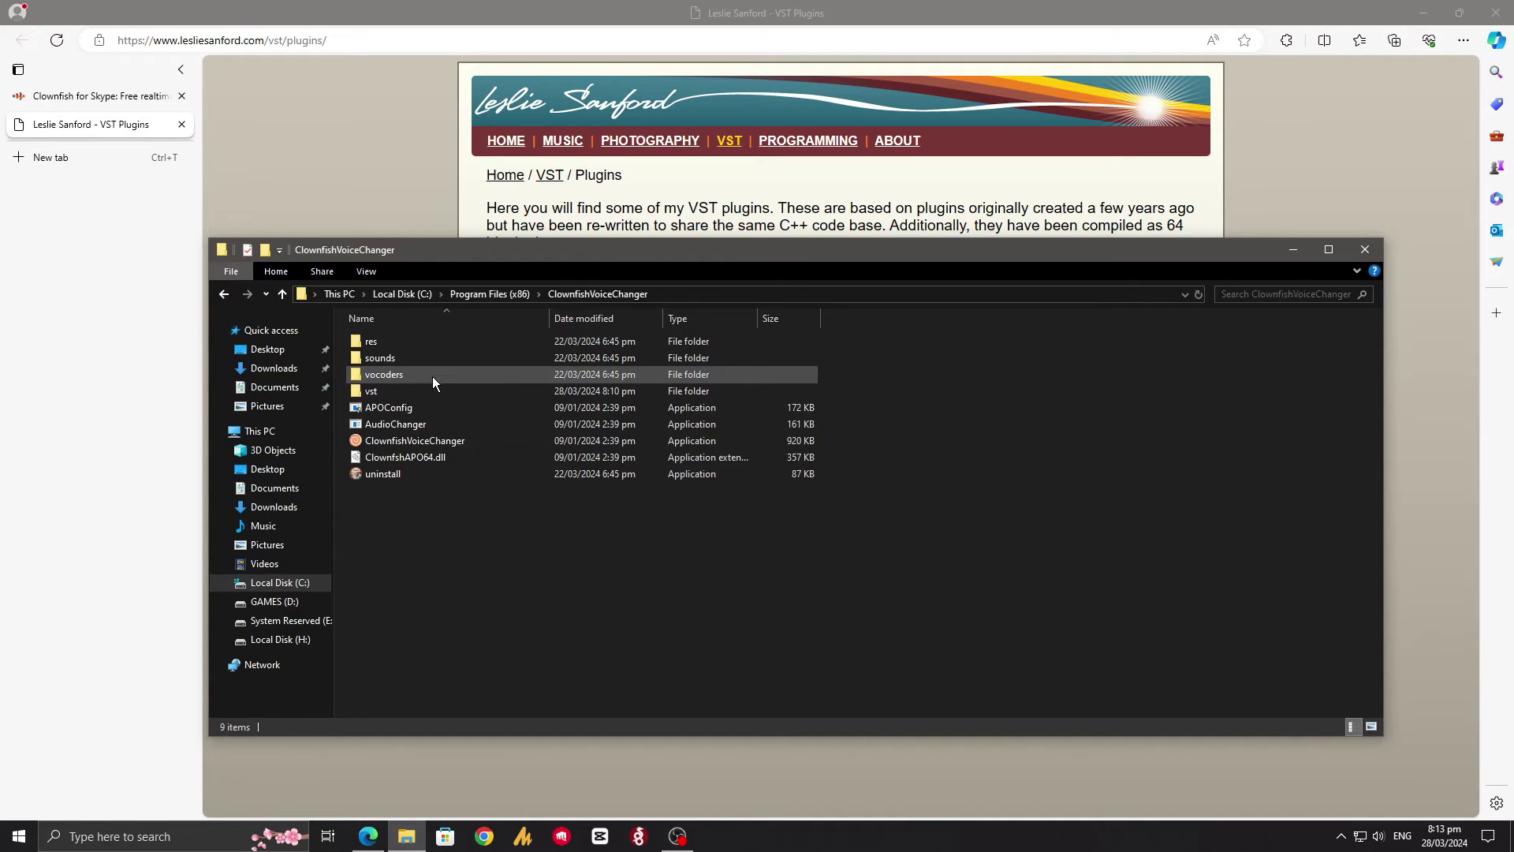
click(418, 396)
double_click(418, 396)
Step: Delete the XPressor VST3 file and the x86_64-win folder from Clownfish's vst folder
right_click(400, 374)
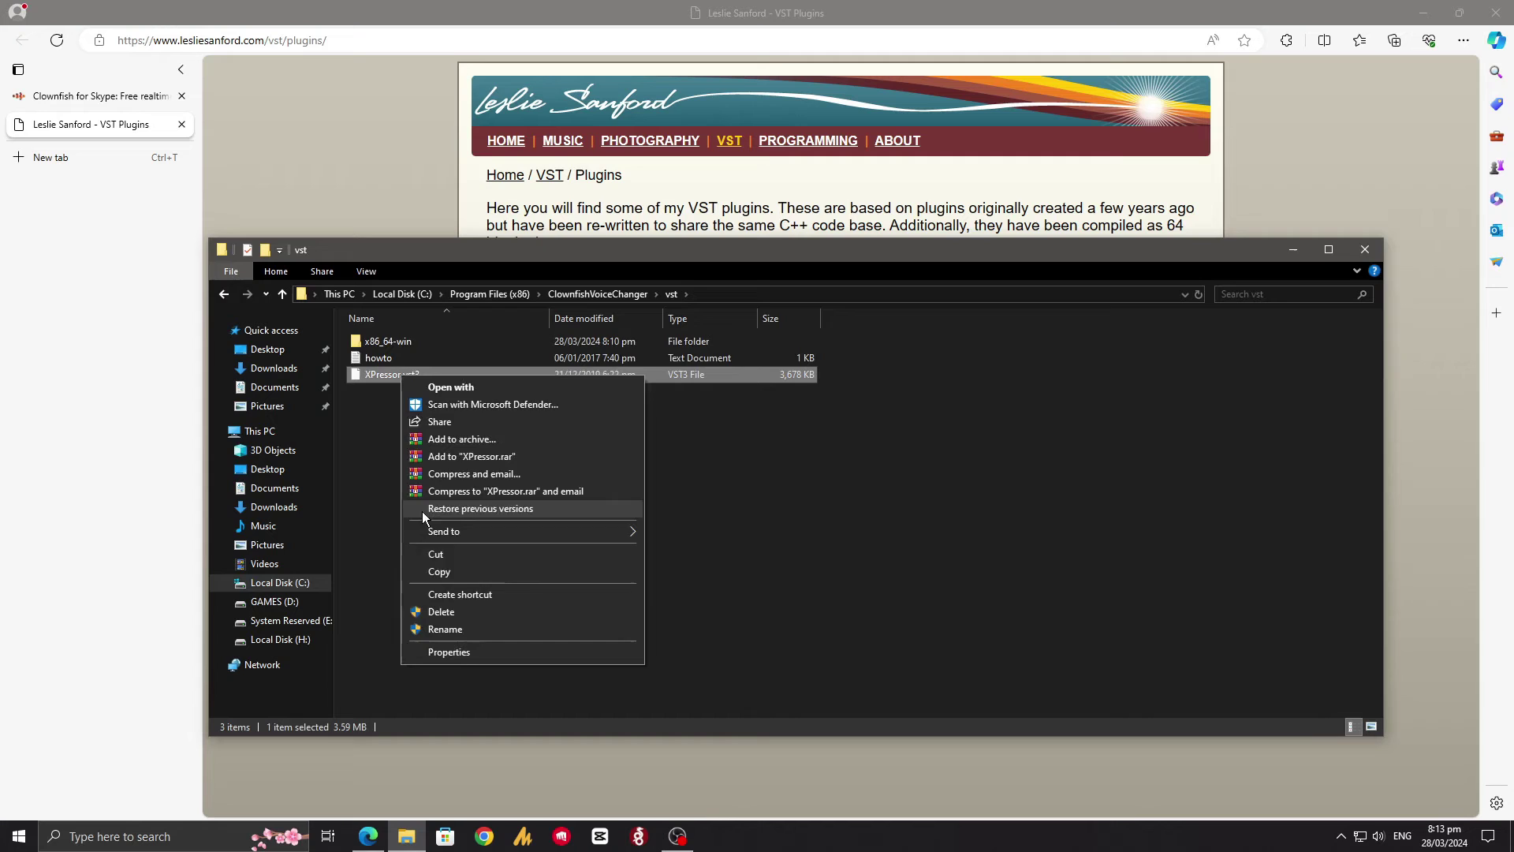
click(448, 609)
right_click(385, 374)
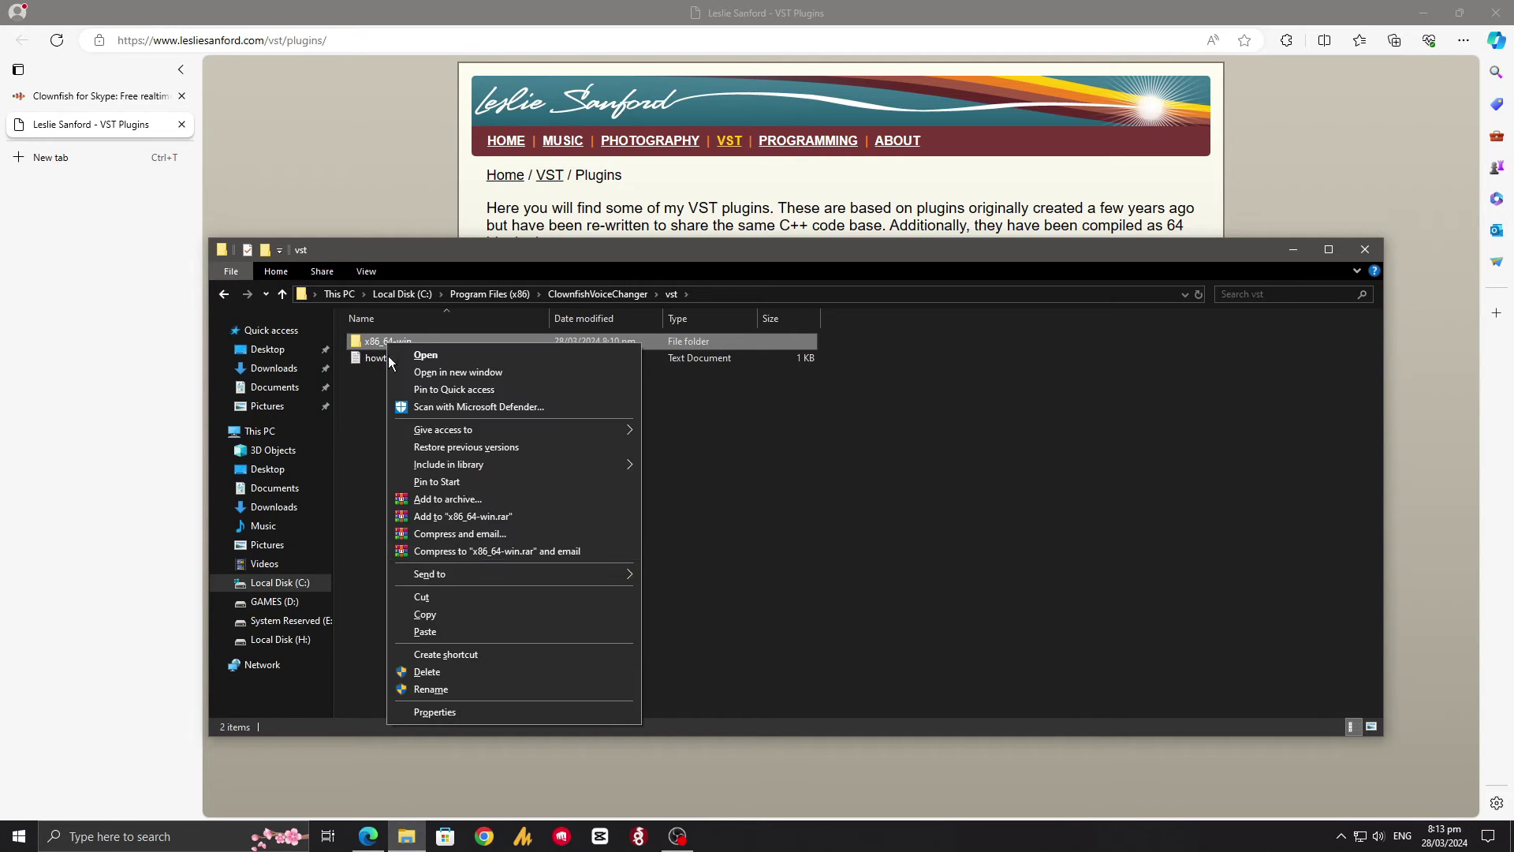
click(454, 673)
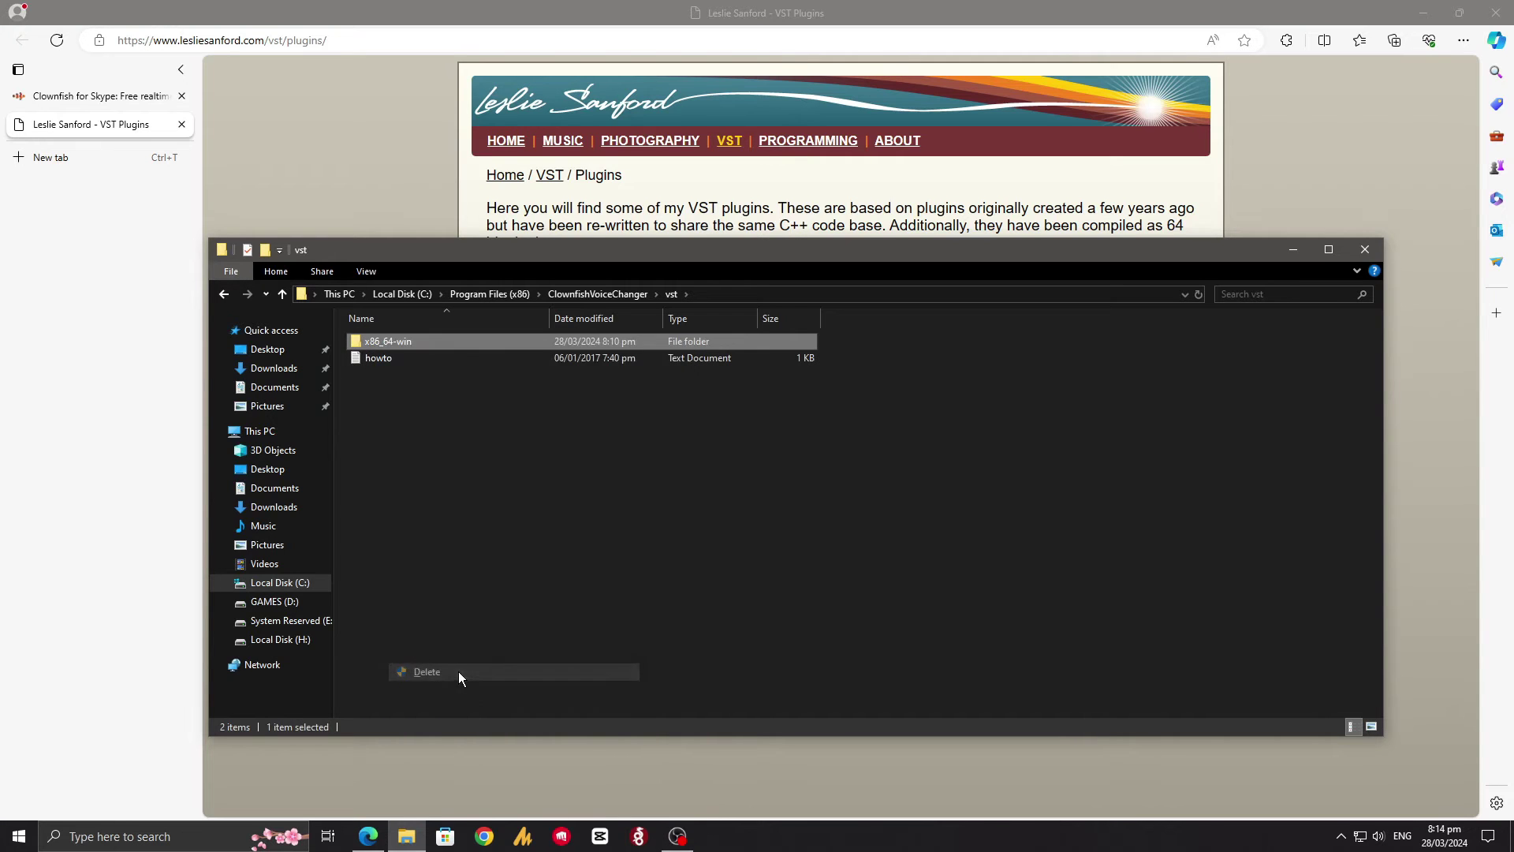
Step: Paste the two copied SanfordBassTightener DLL files into Clownfish's vst folder and close the folder window
right_click(434, 432)
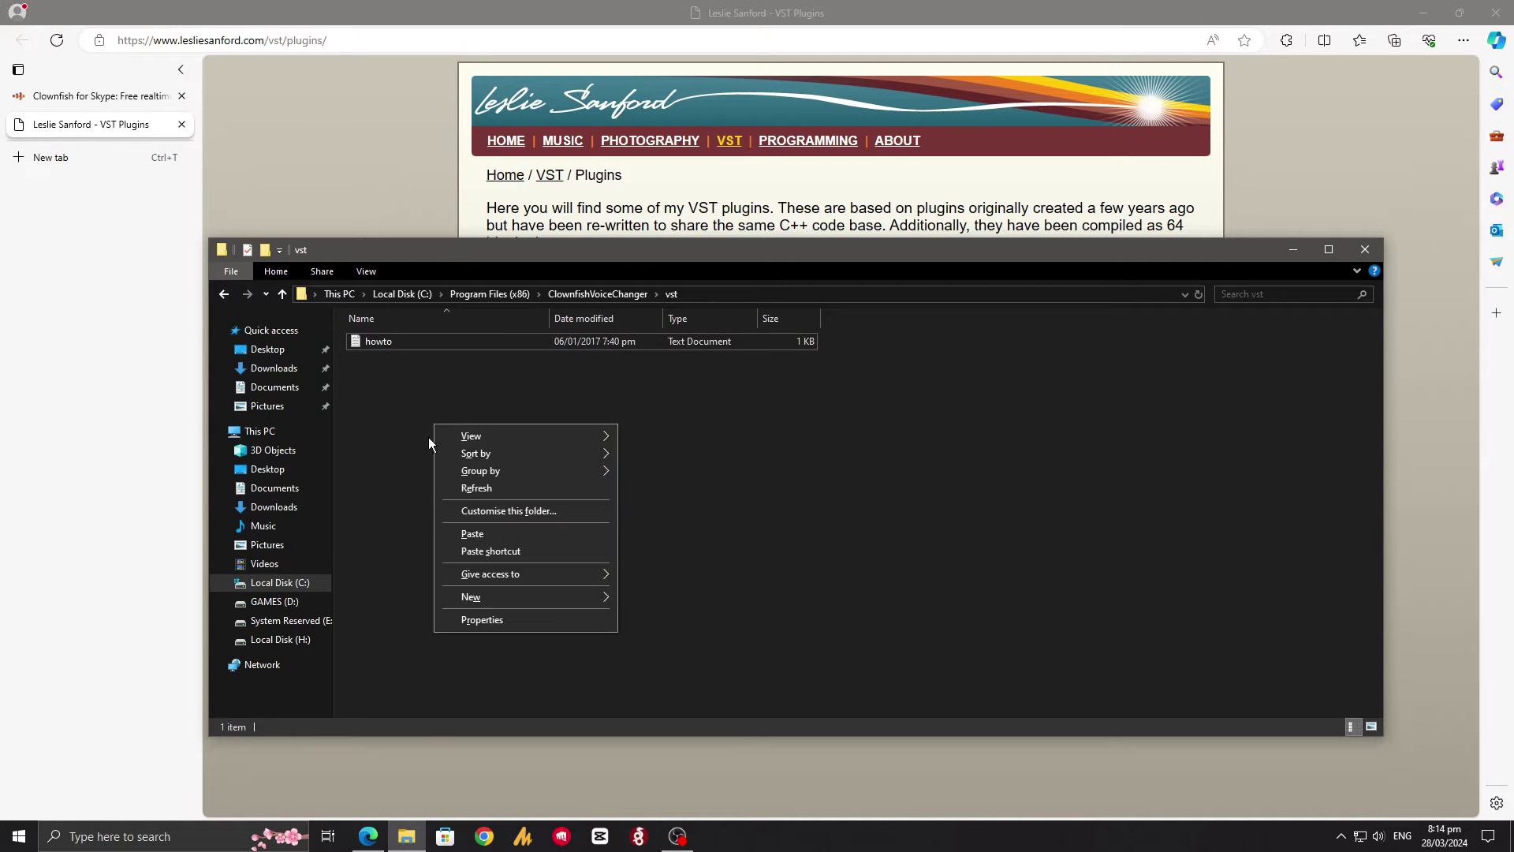
click(462, 533)
click(690, 339)
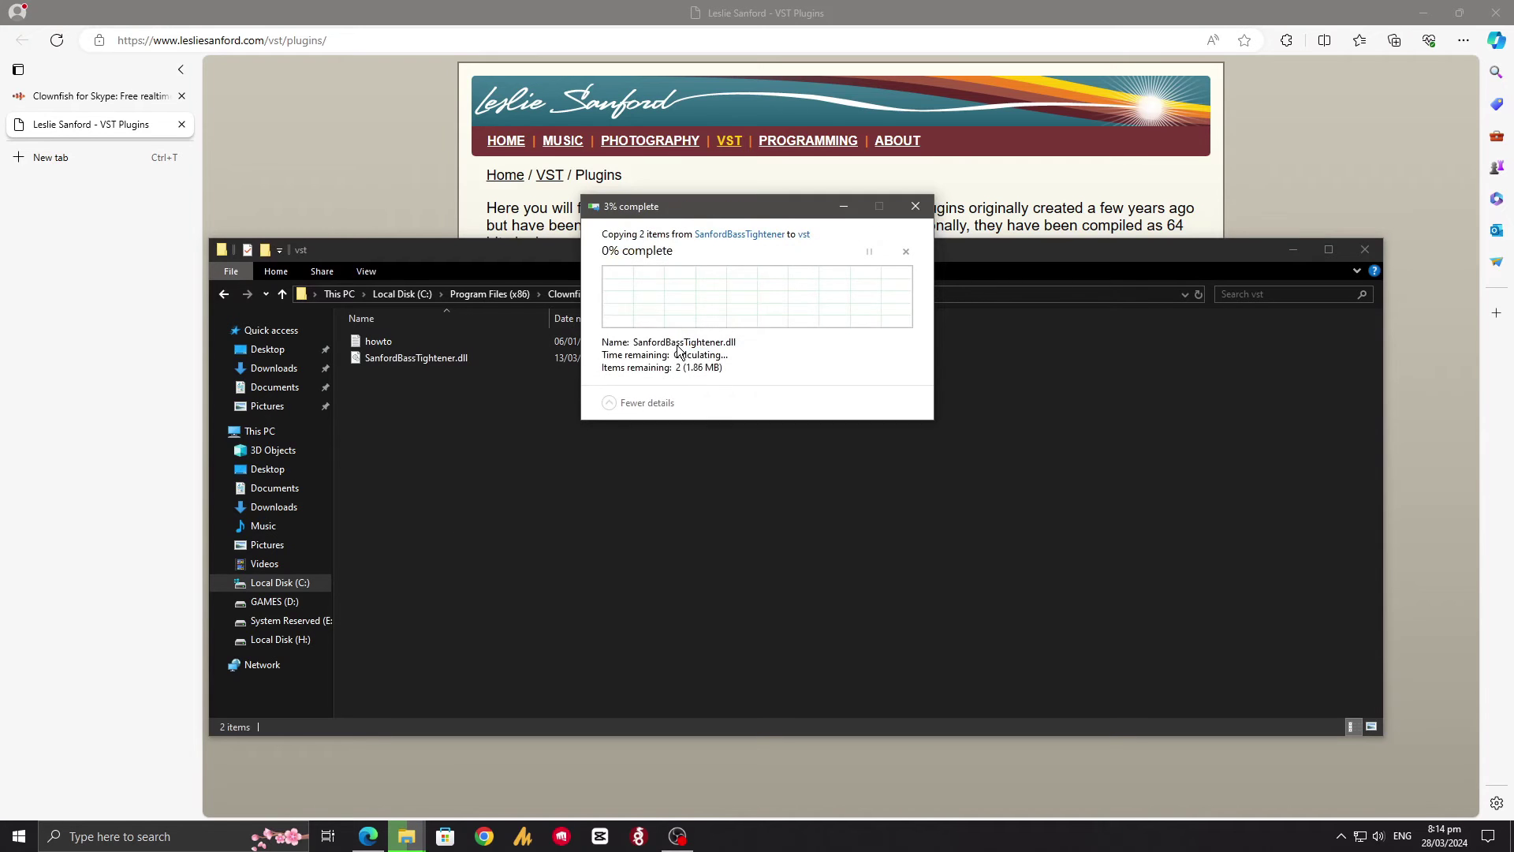
click(722, 339)
click(708, 494)
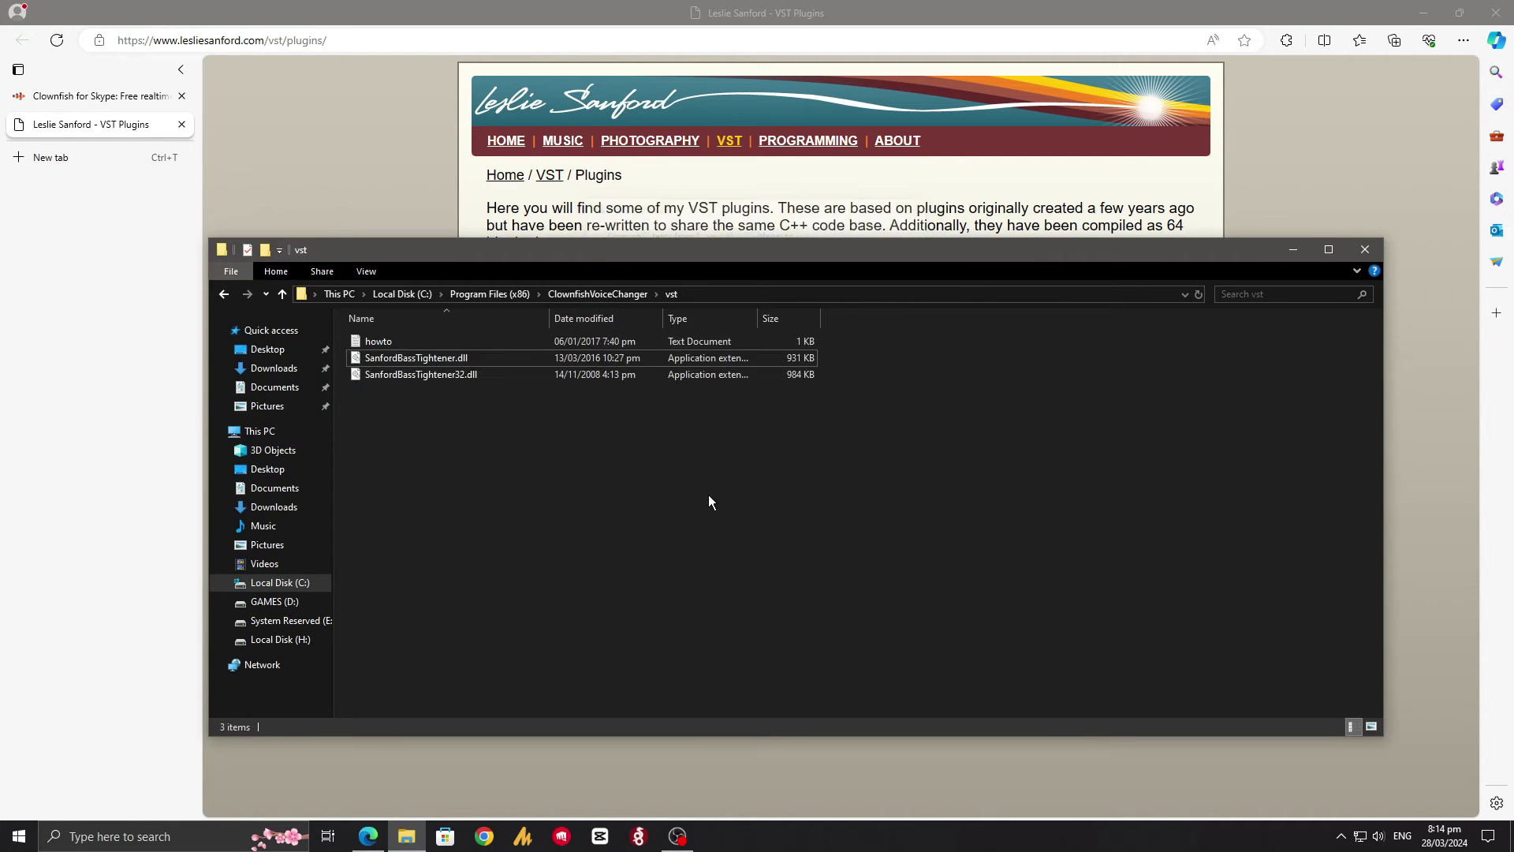
click(1365, 250)
Step: Exit Clownfish Voice Changer and relaunch it so that it reloads its VST effects
click(1342, 837)
right_click(1355, 773)
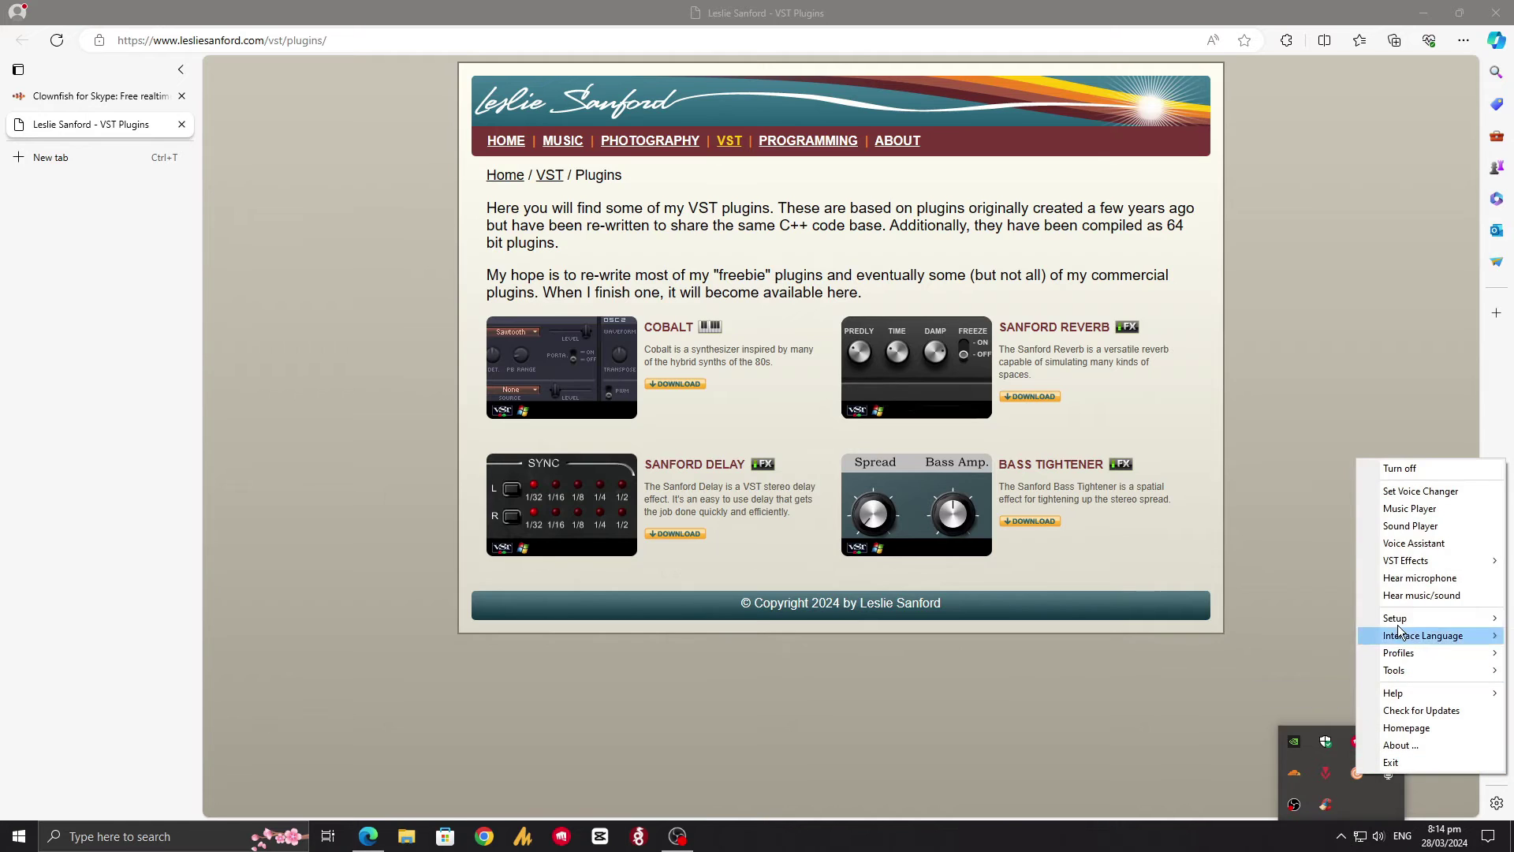
mouse_move(1412, 560)
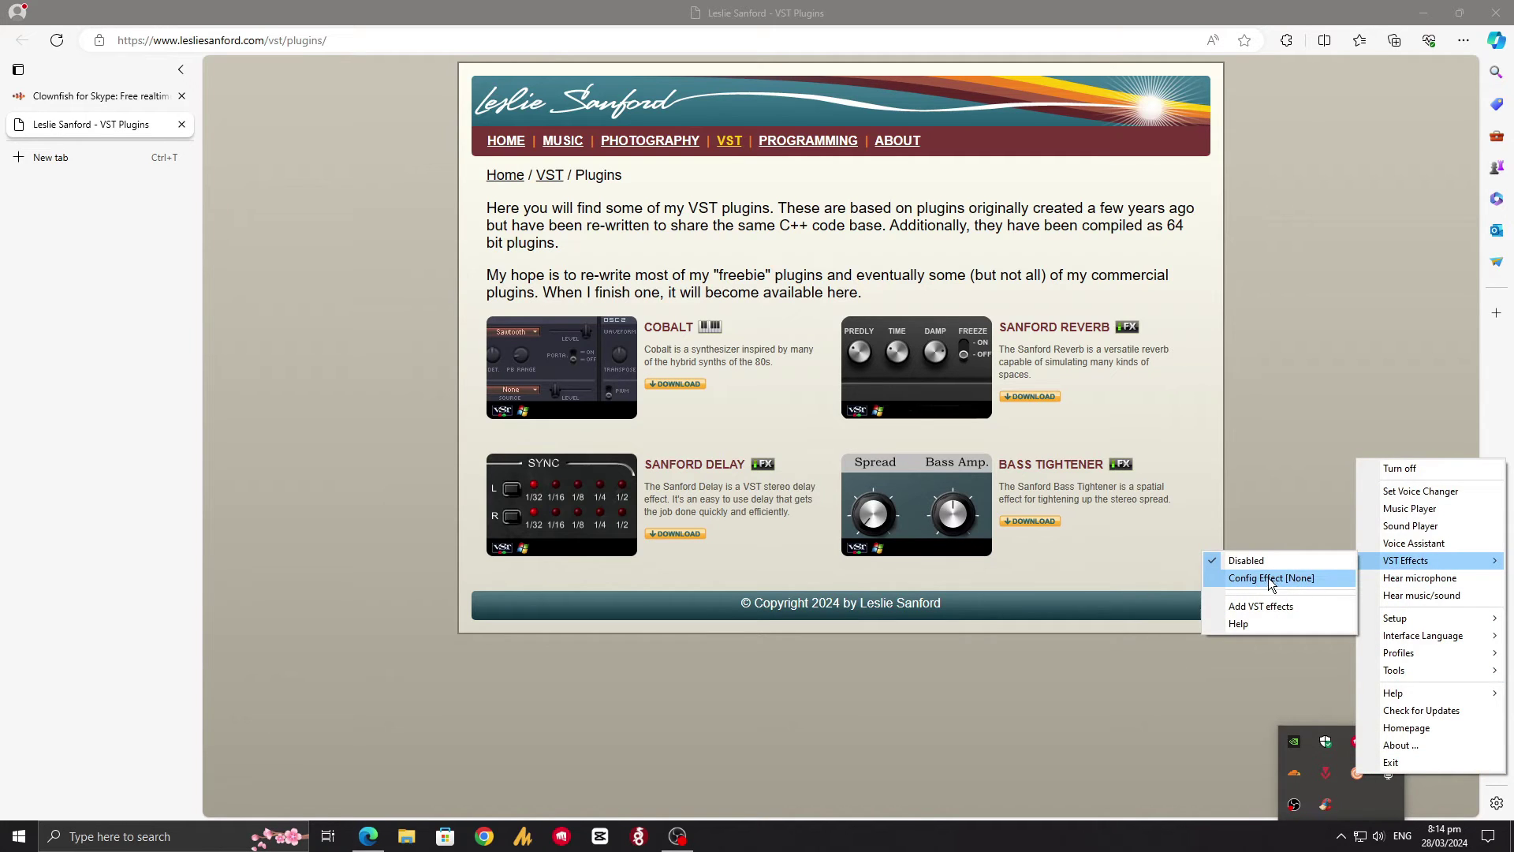
click(1391, 763)
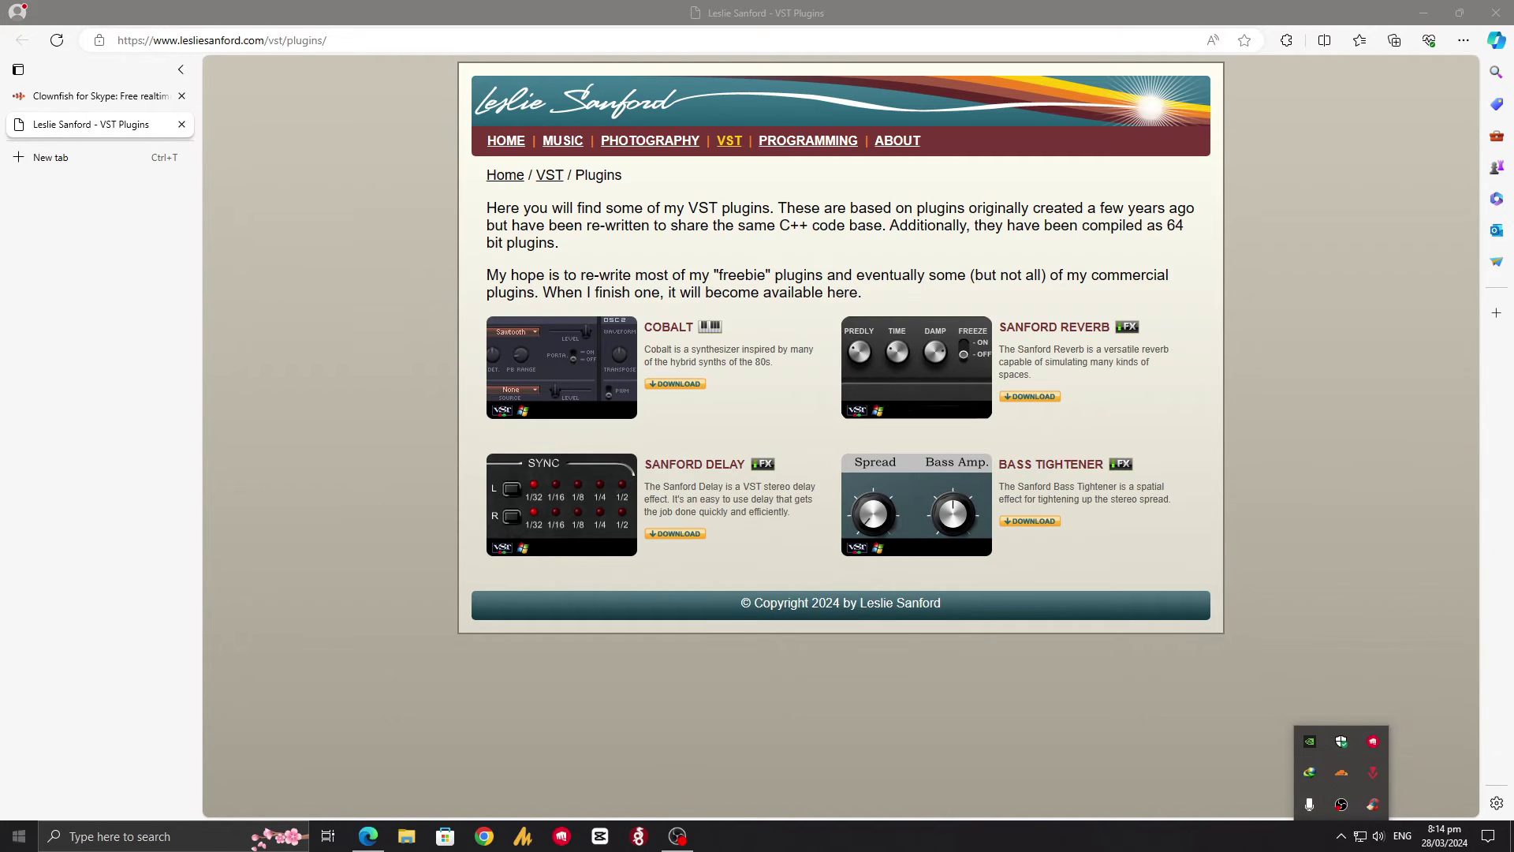
click(19, 836)
text(clow)
key(Return)
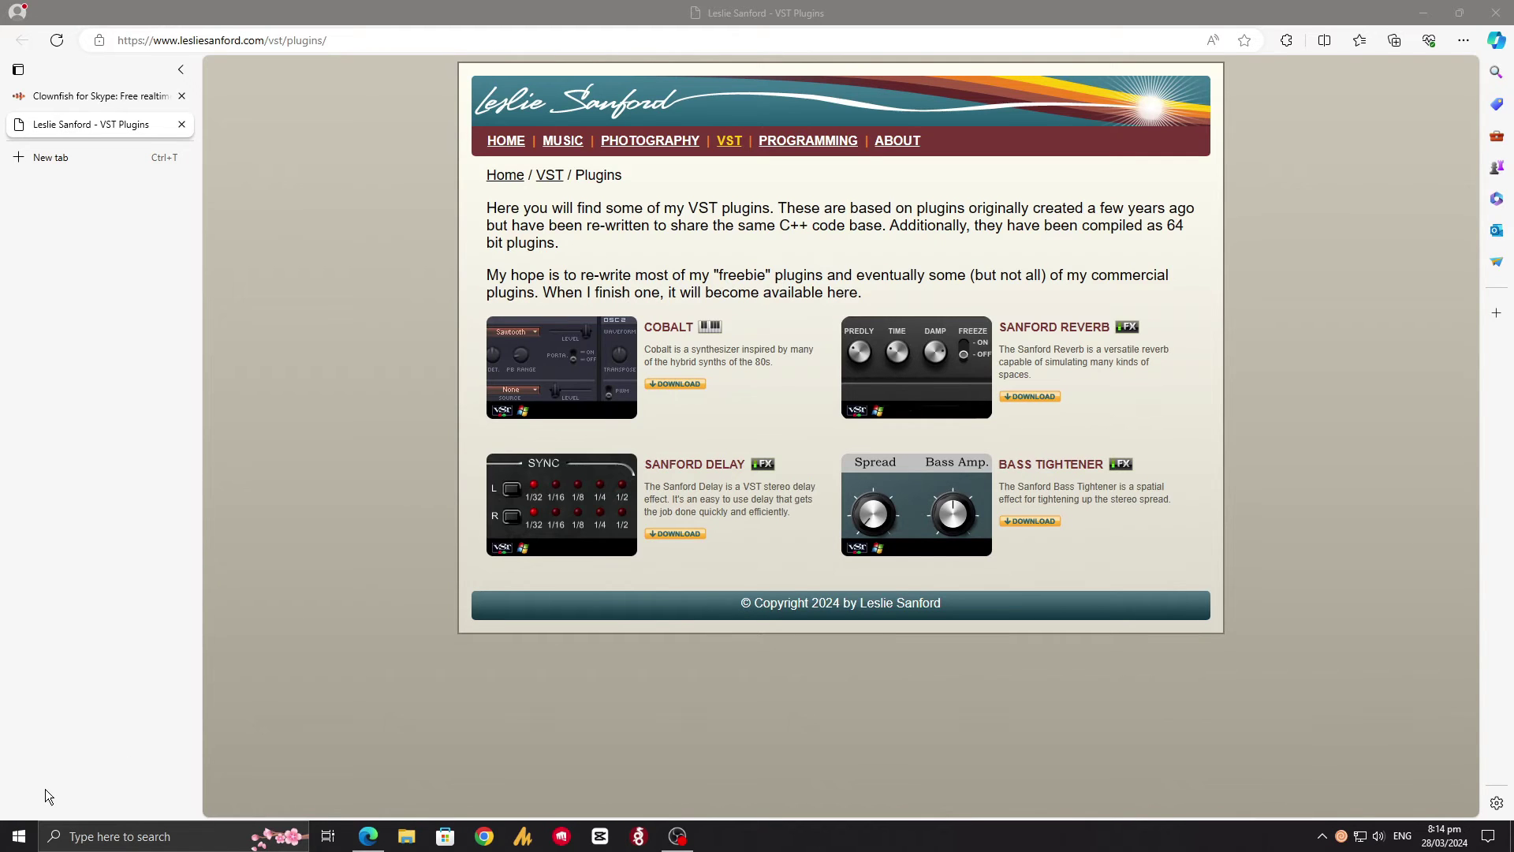
Step: Enable SanfordBassTightener.dll as the active VST effect in Clownfish
right_click(1341, 836)
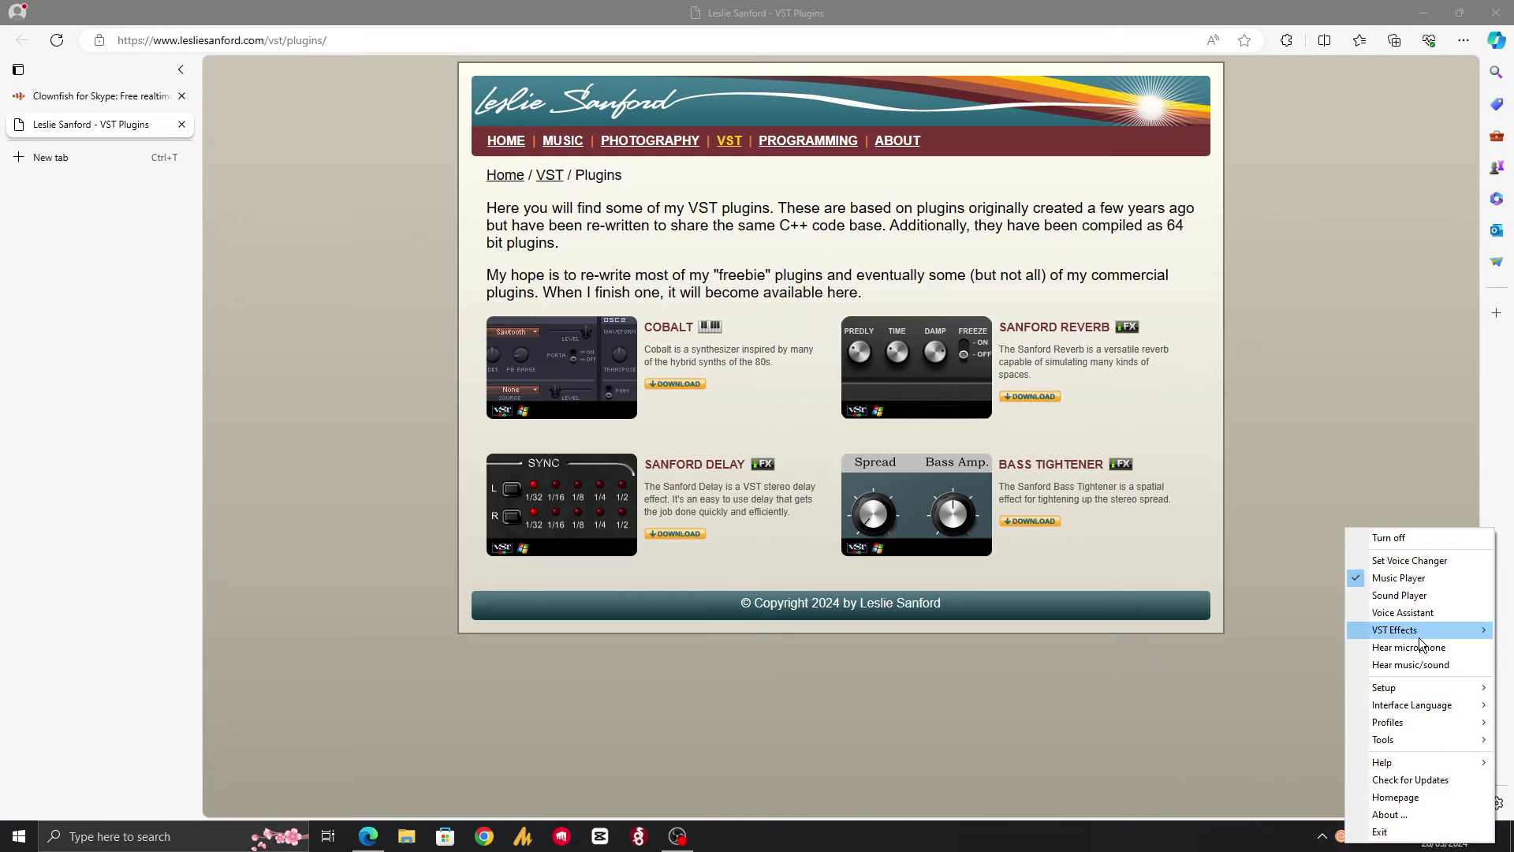
mouse_move(1418, 637)
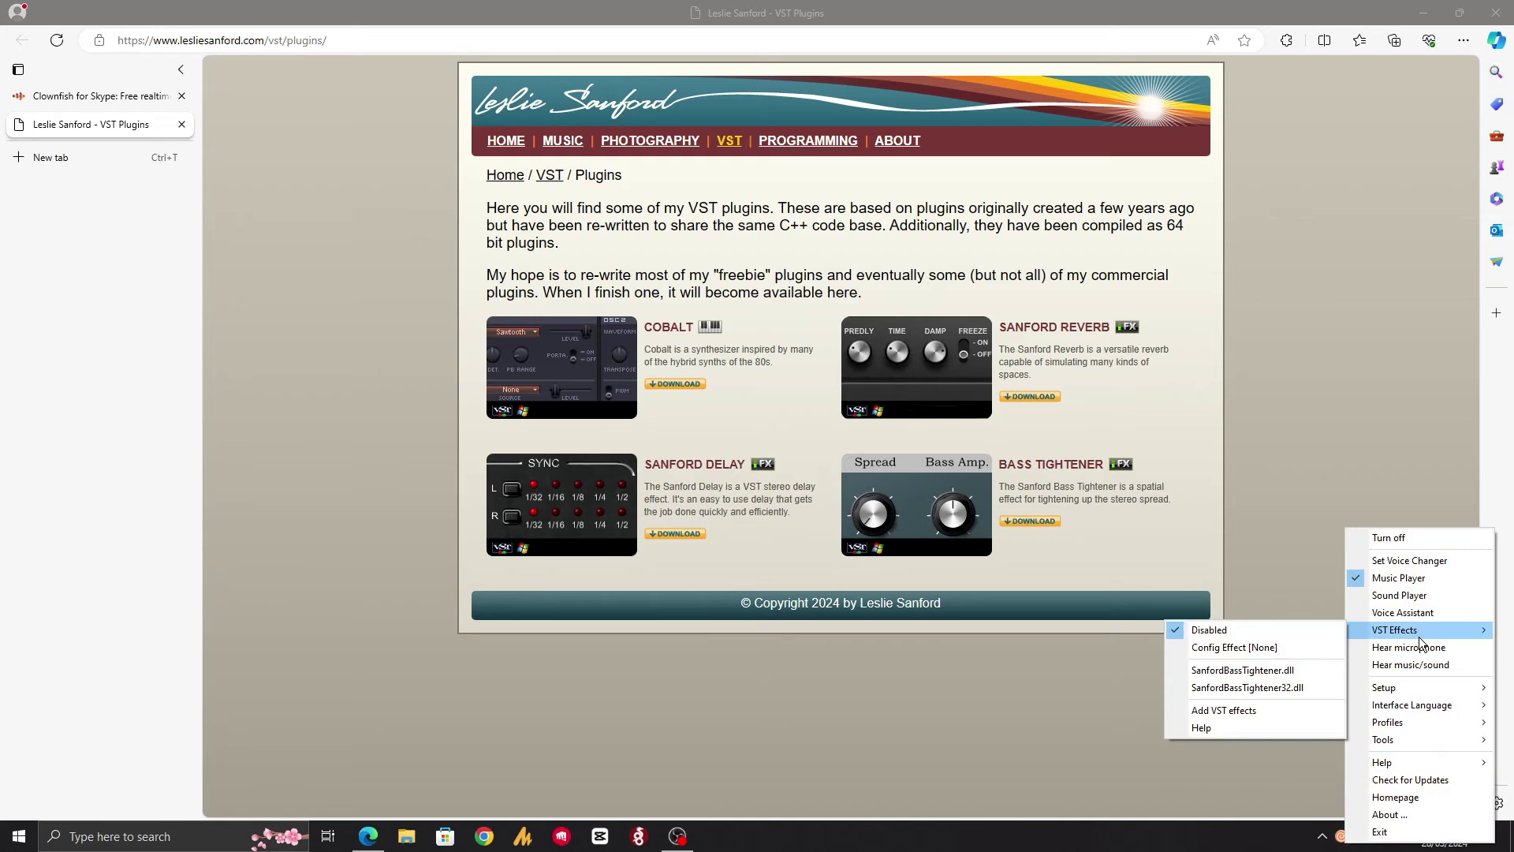
click(1266, 672)
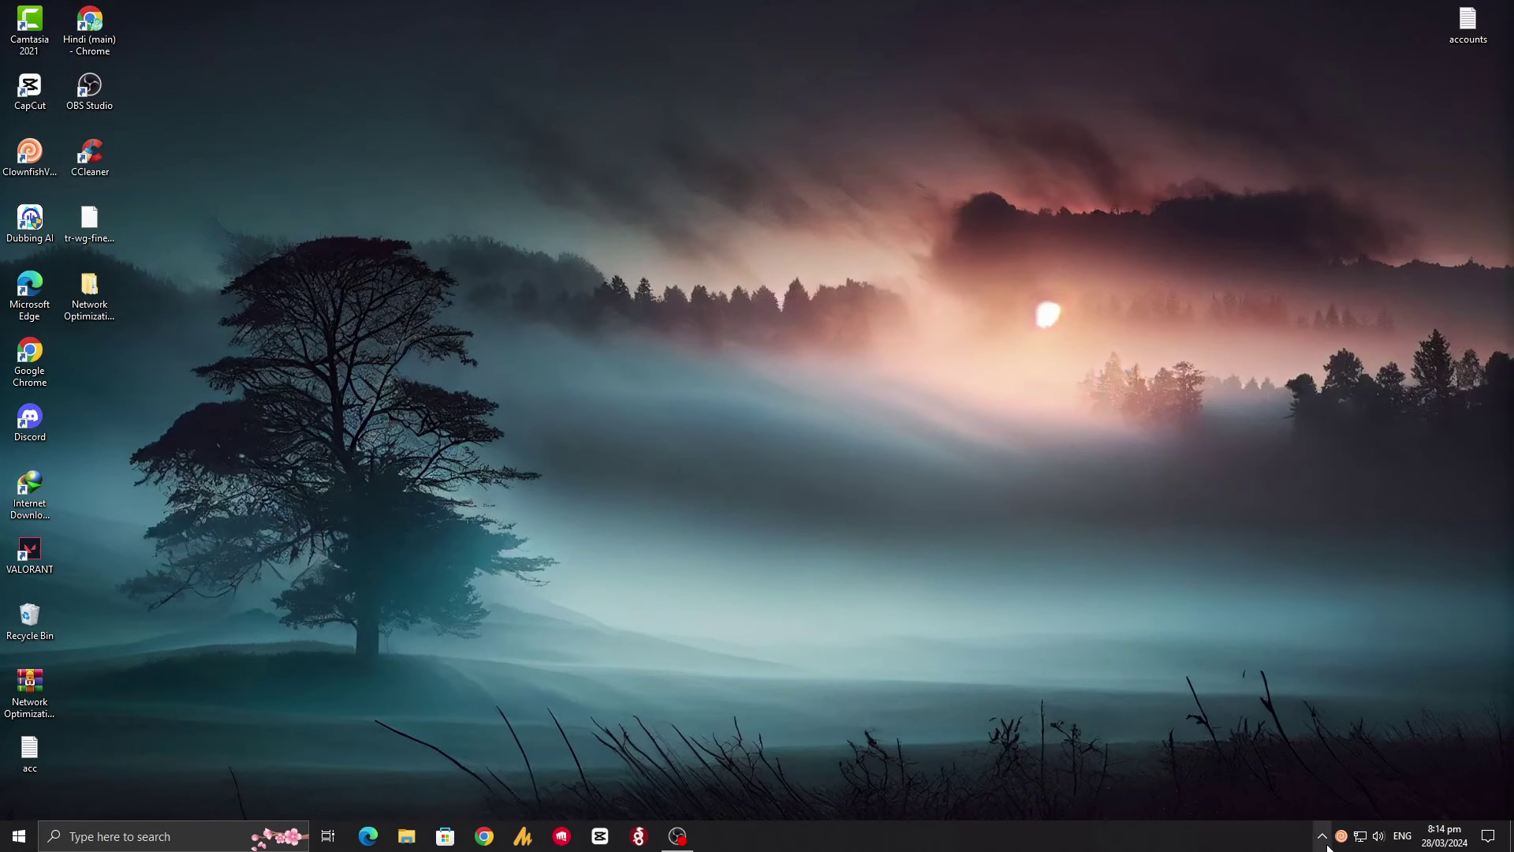
Step: Open the configuration editor of the SanfordBassTightener effect and move its window away from the screen centre
click(1324, 838)
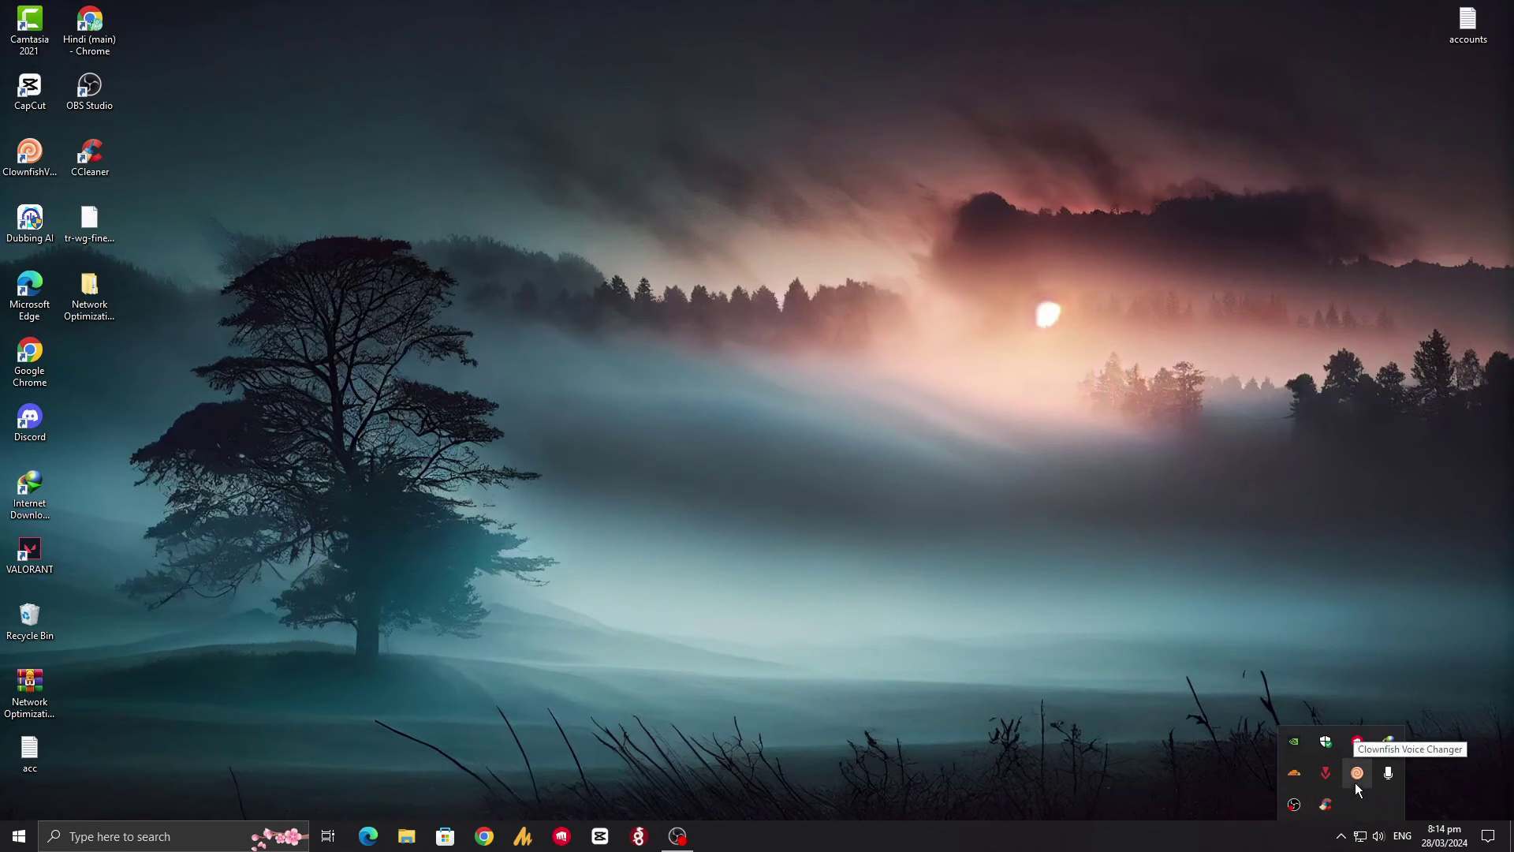
right_click(1356, 776)
mouse_move(1417, 566)
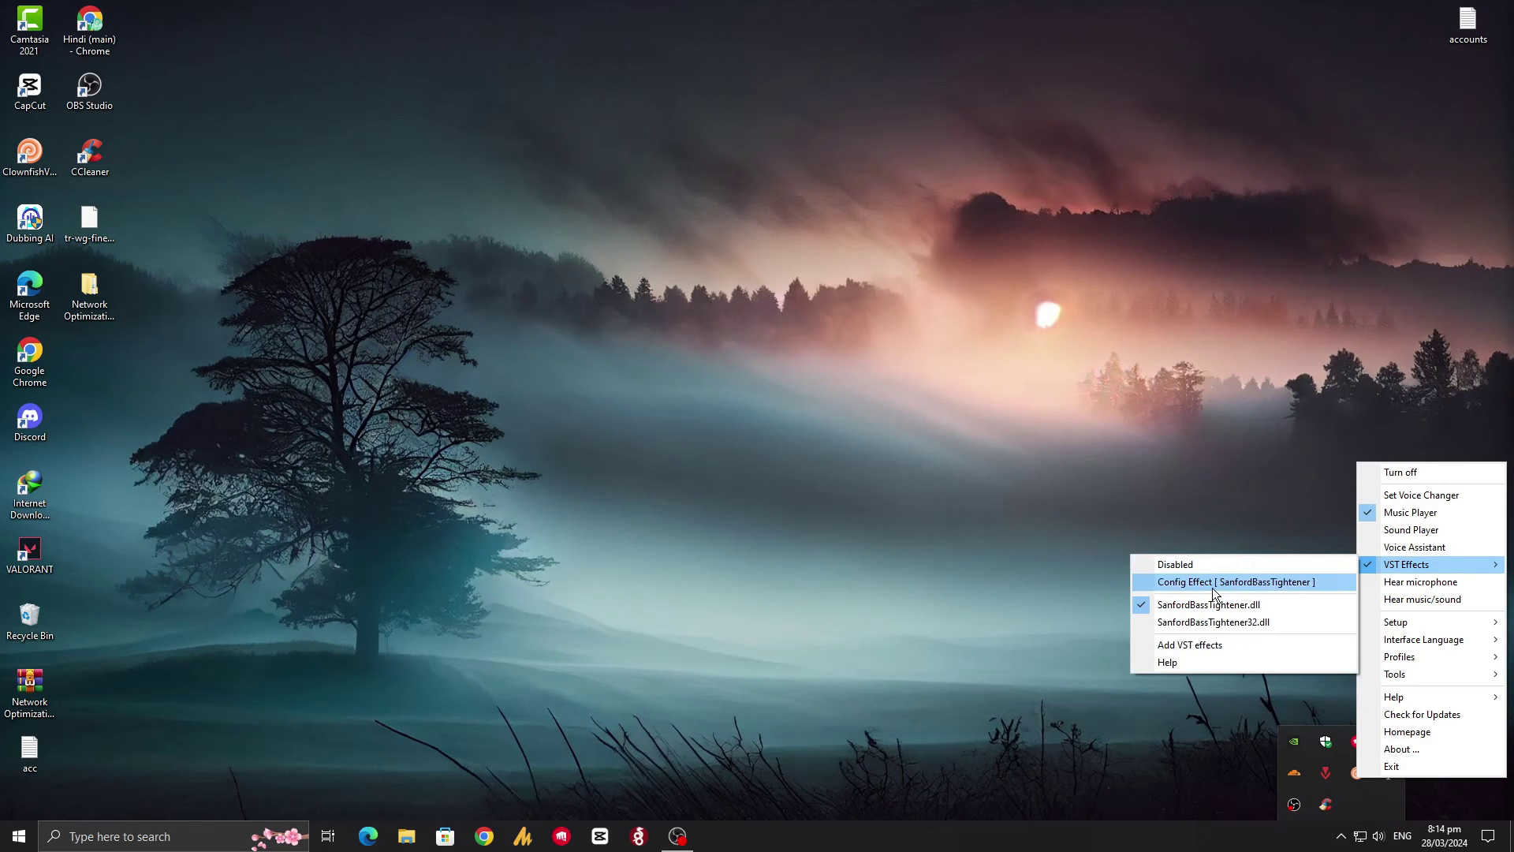
click(1210, 586)
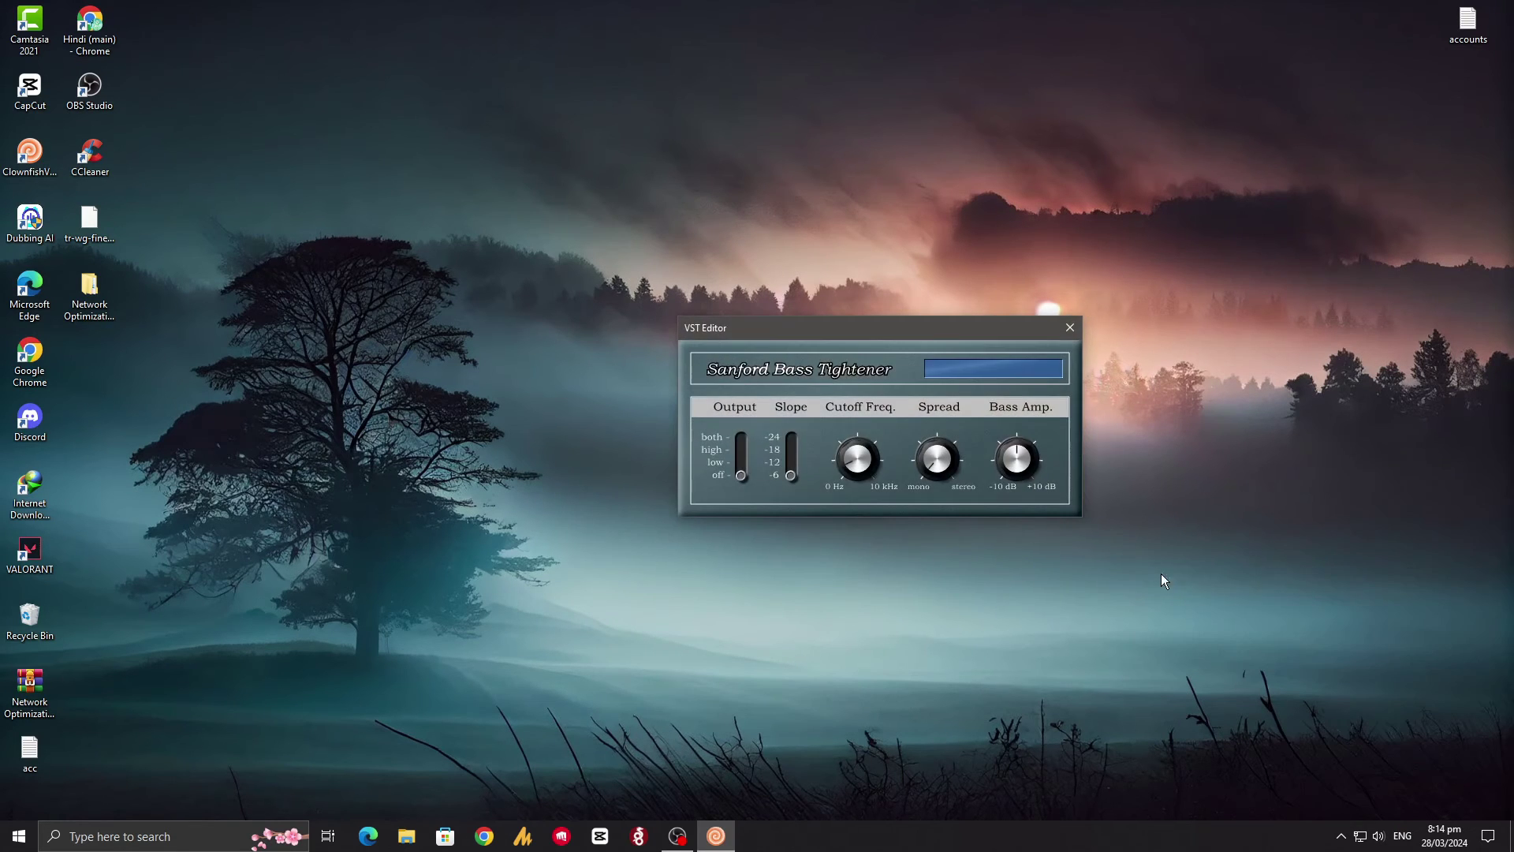
drag(833, 330, 683, 301)
Step: Switch to OBS and lower the Mic/Aux volume to -inf dB in the audio mixer
click(1341, 836)
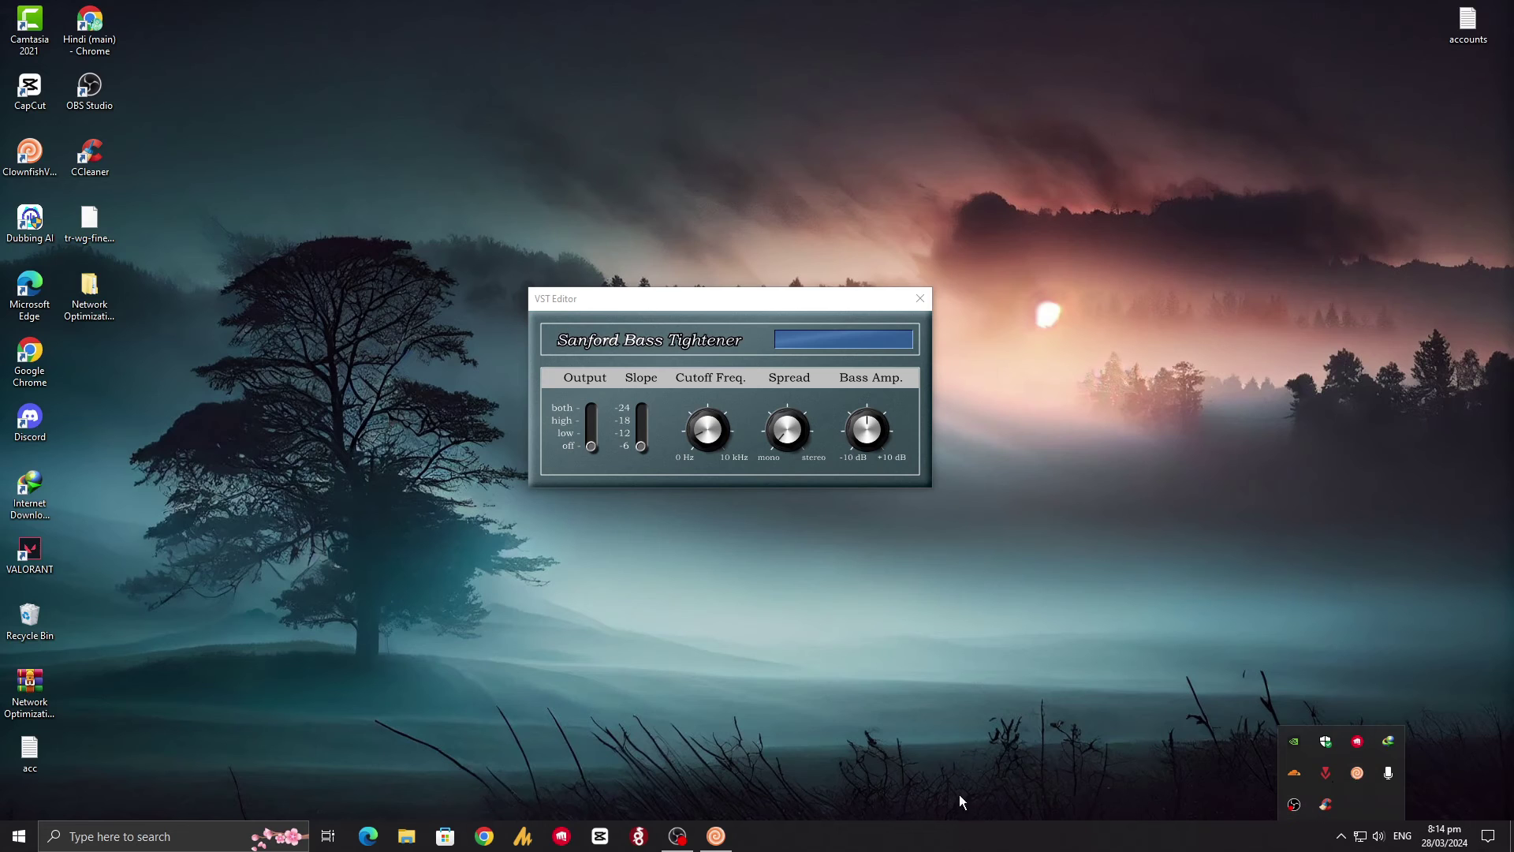
click(694, 842)
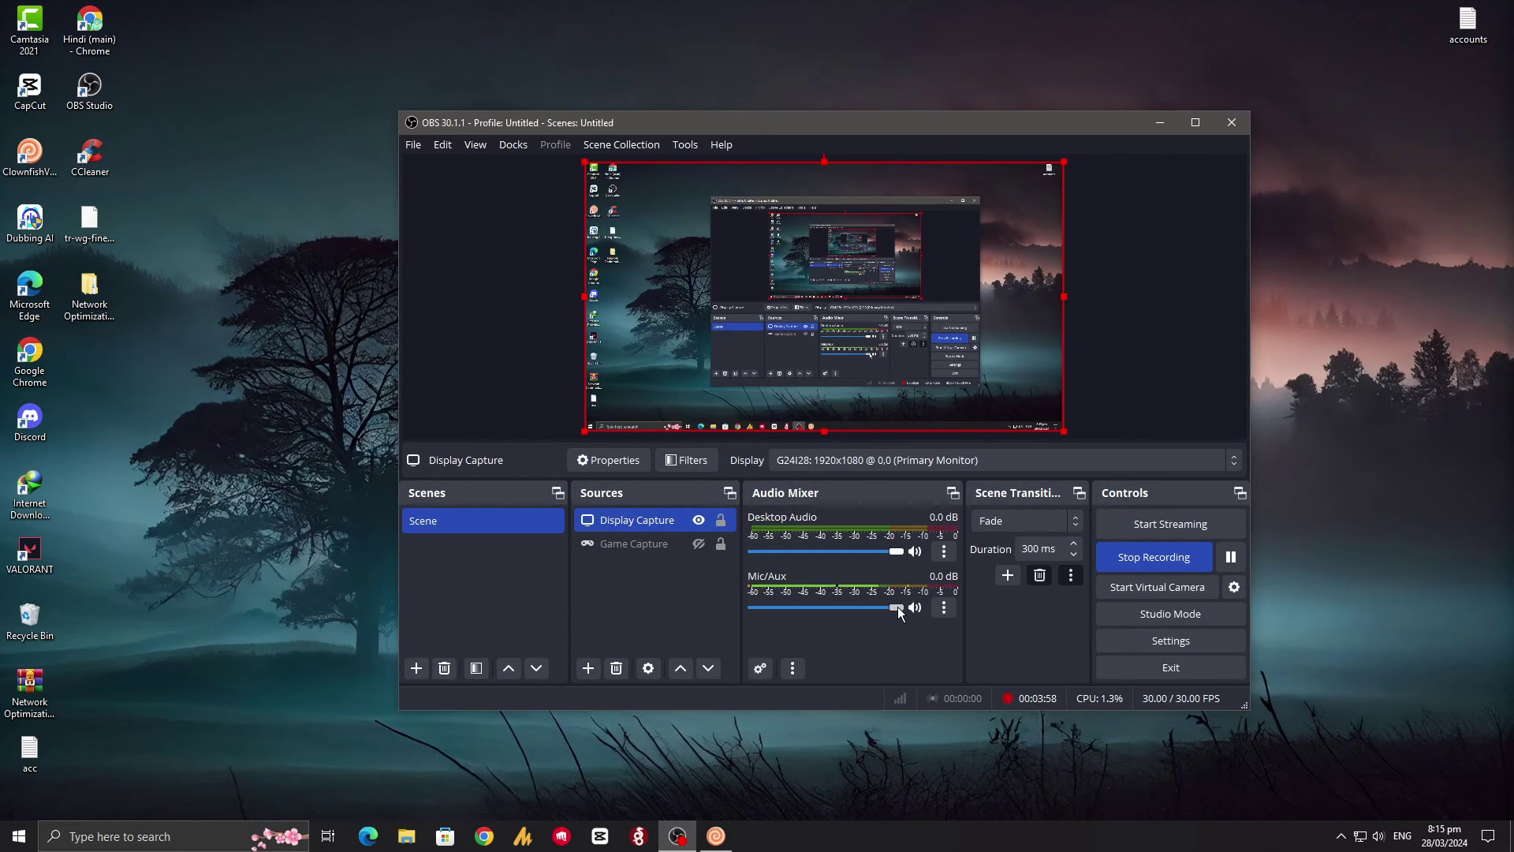
drag(896, 606, 729, 612)
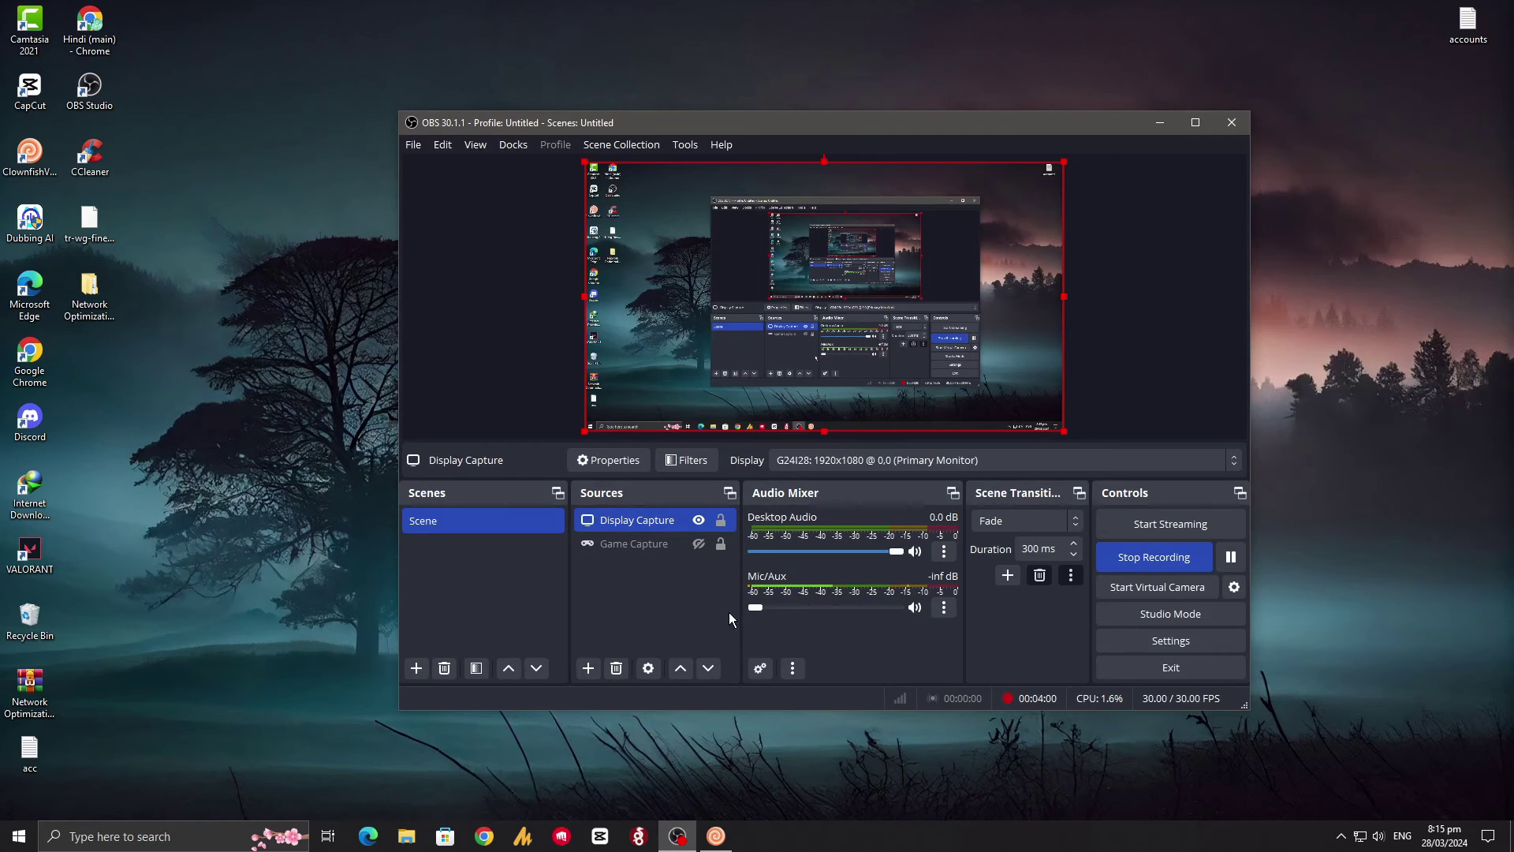
Step: Turn on Hear microphone in Clownfish to monitor the processed voice
click(1343, 835)
right_click(1358, 773)
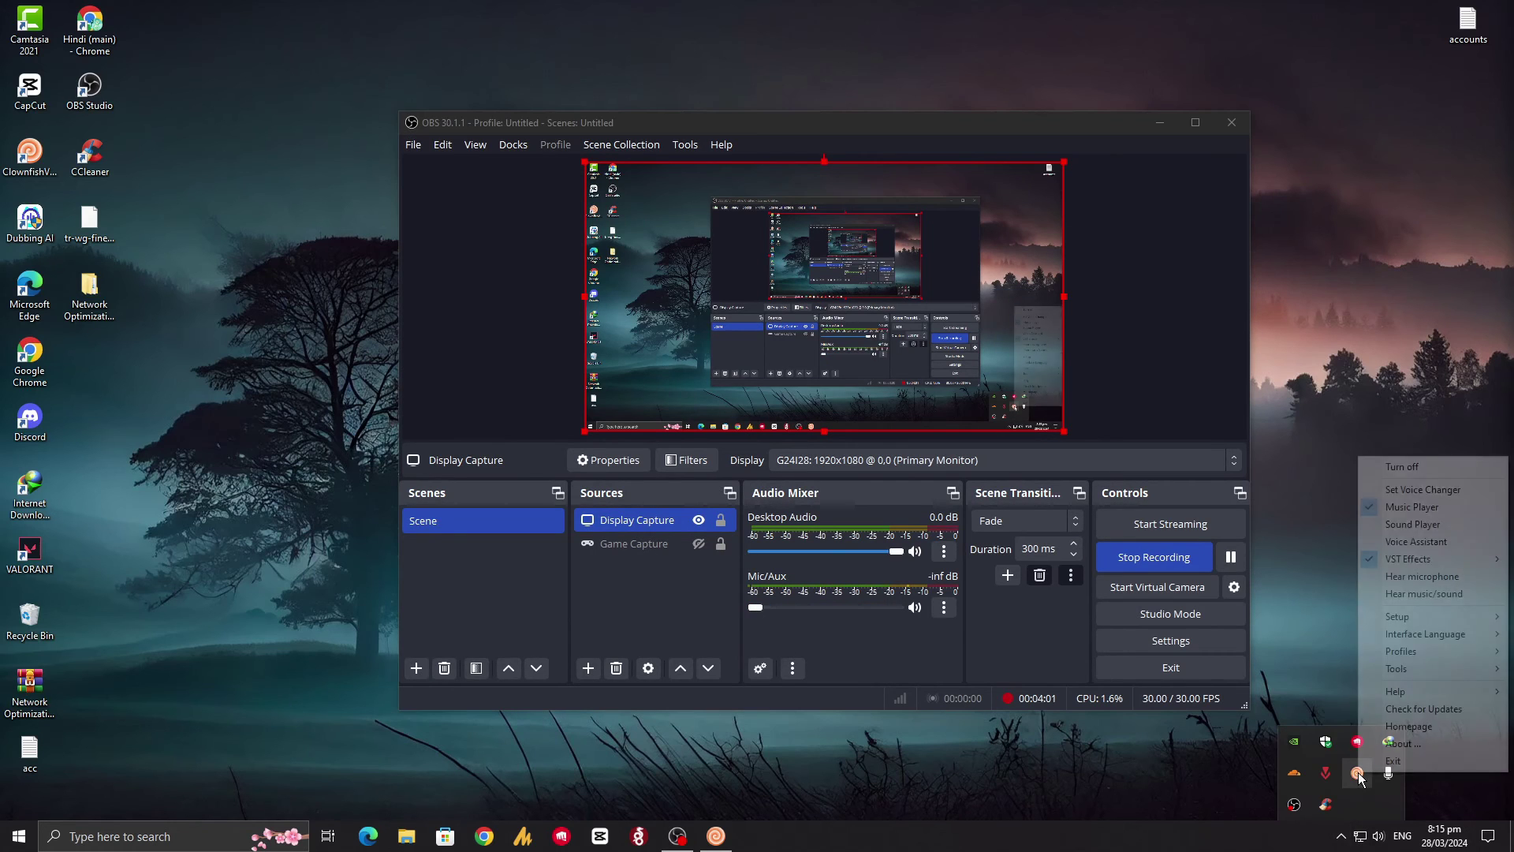
click(1422, 587)
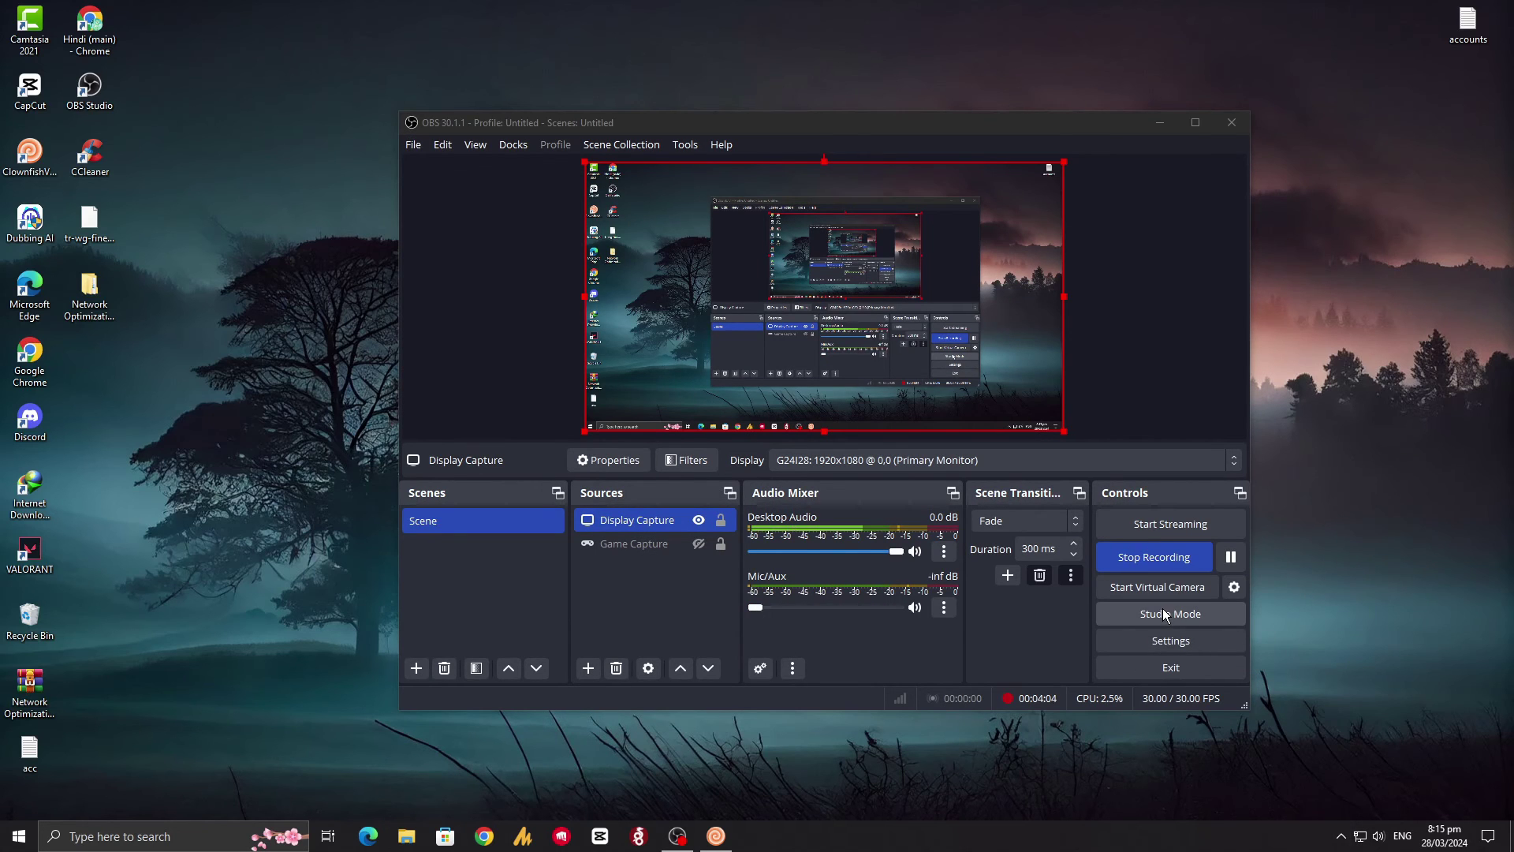
Step: Arrange the OBS window and the Bass Tightener's VST Editor side by side without overlap
drag(887, 124, 471, 133)
drag(836, 298, 1243, 242)
click(522, 136)
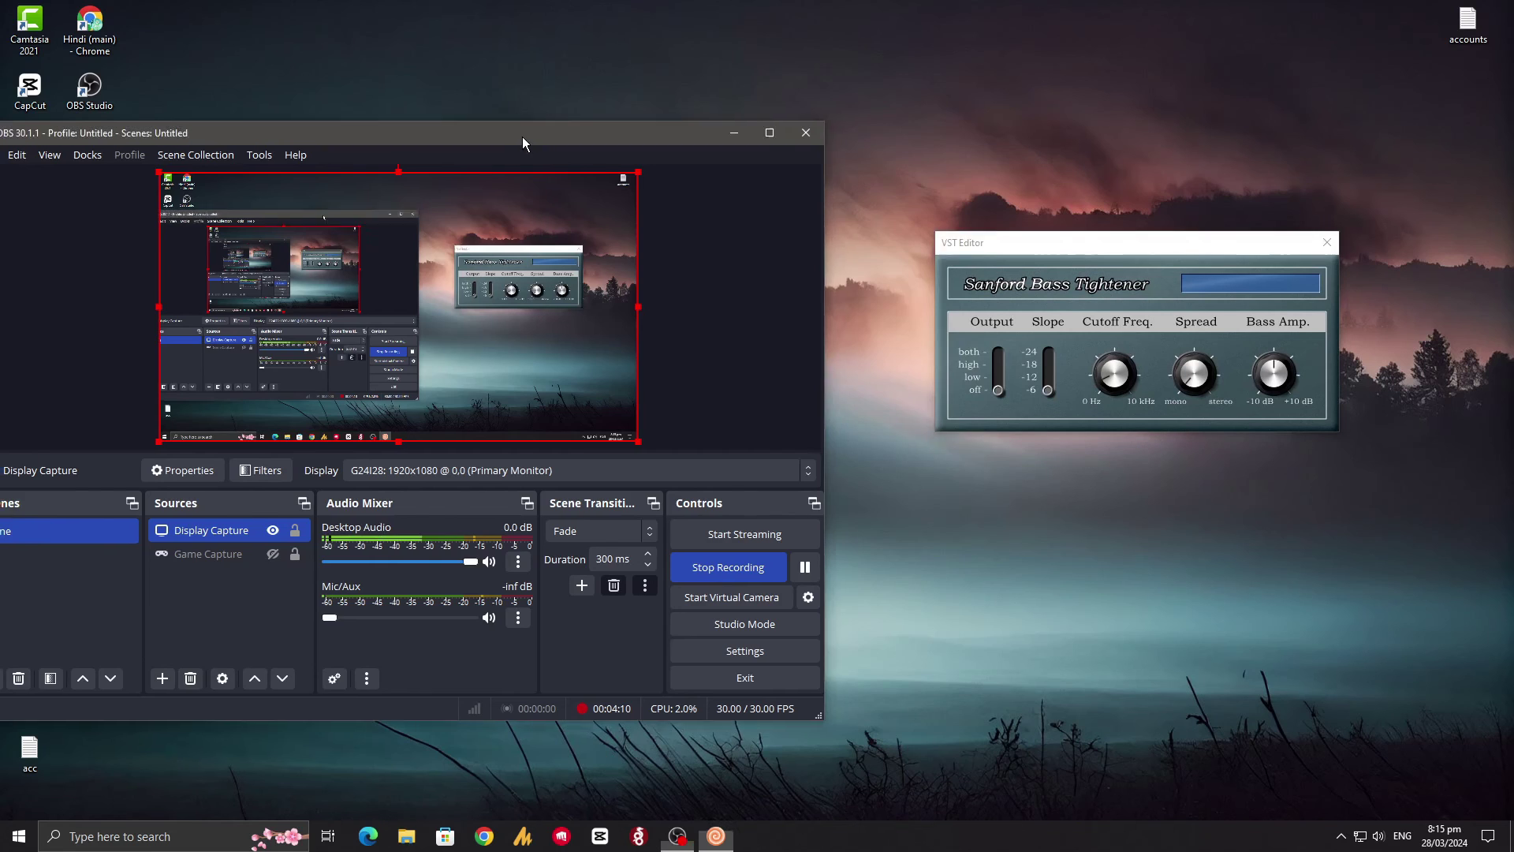
drag(522, 136, 640, 140)
drag(1010, 247, 1031, 271)
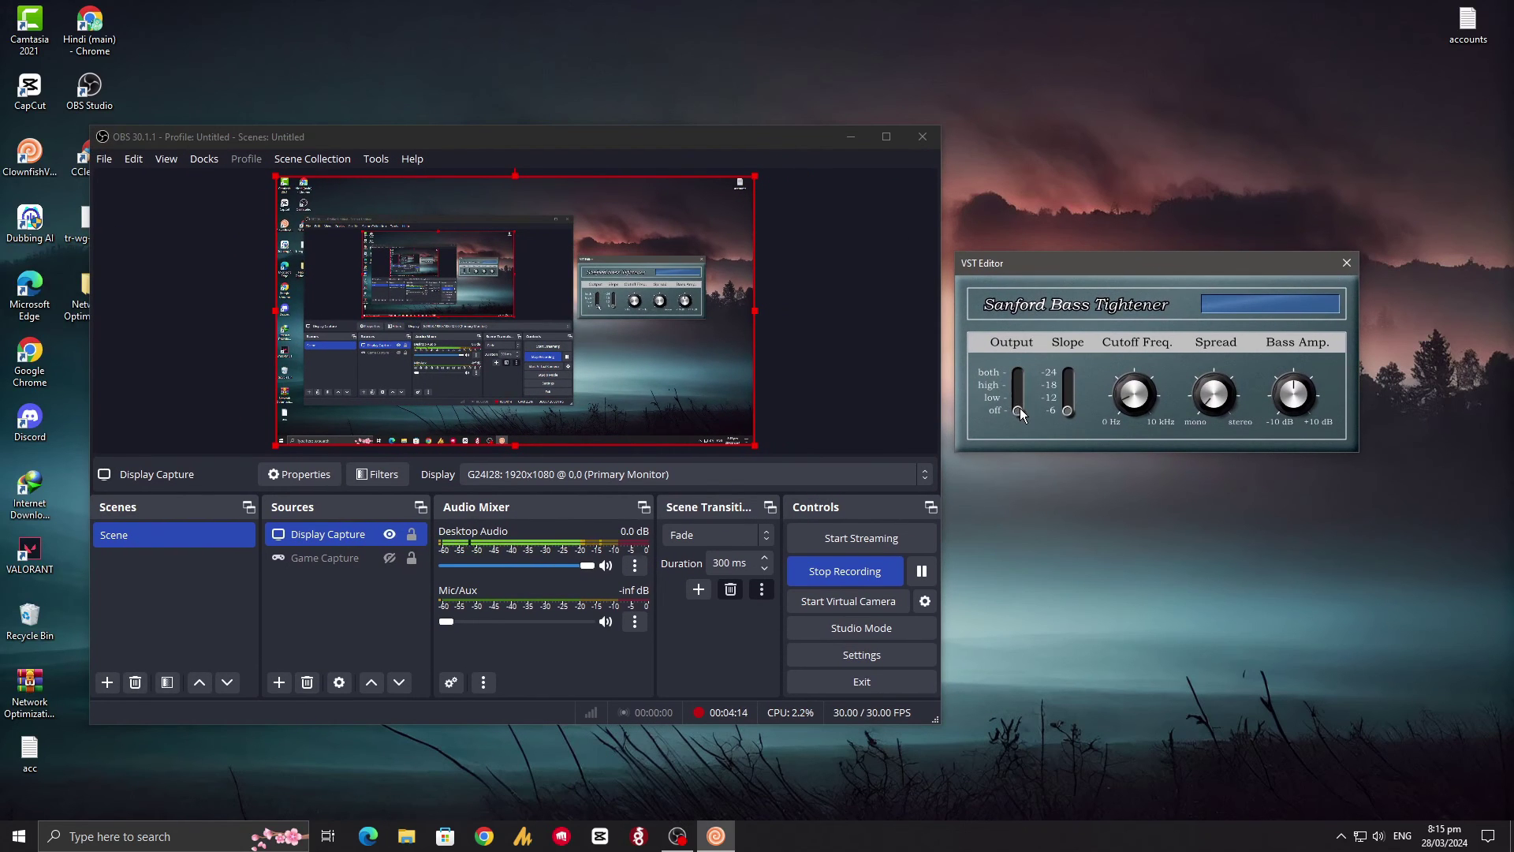
Step: Set the Bass Tightener's Output to both and its filter Slope to -24 dB
drag(1019, 411, 1018, 405)
click(1017, 403)
drag(1016, 403, 1069, 388)
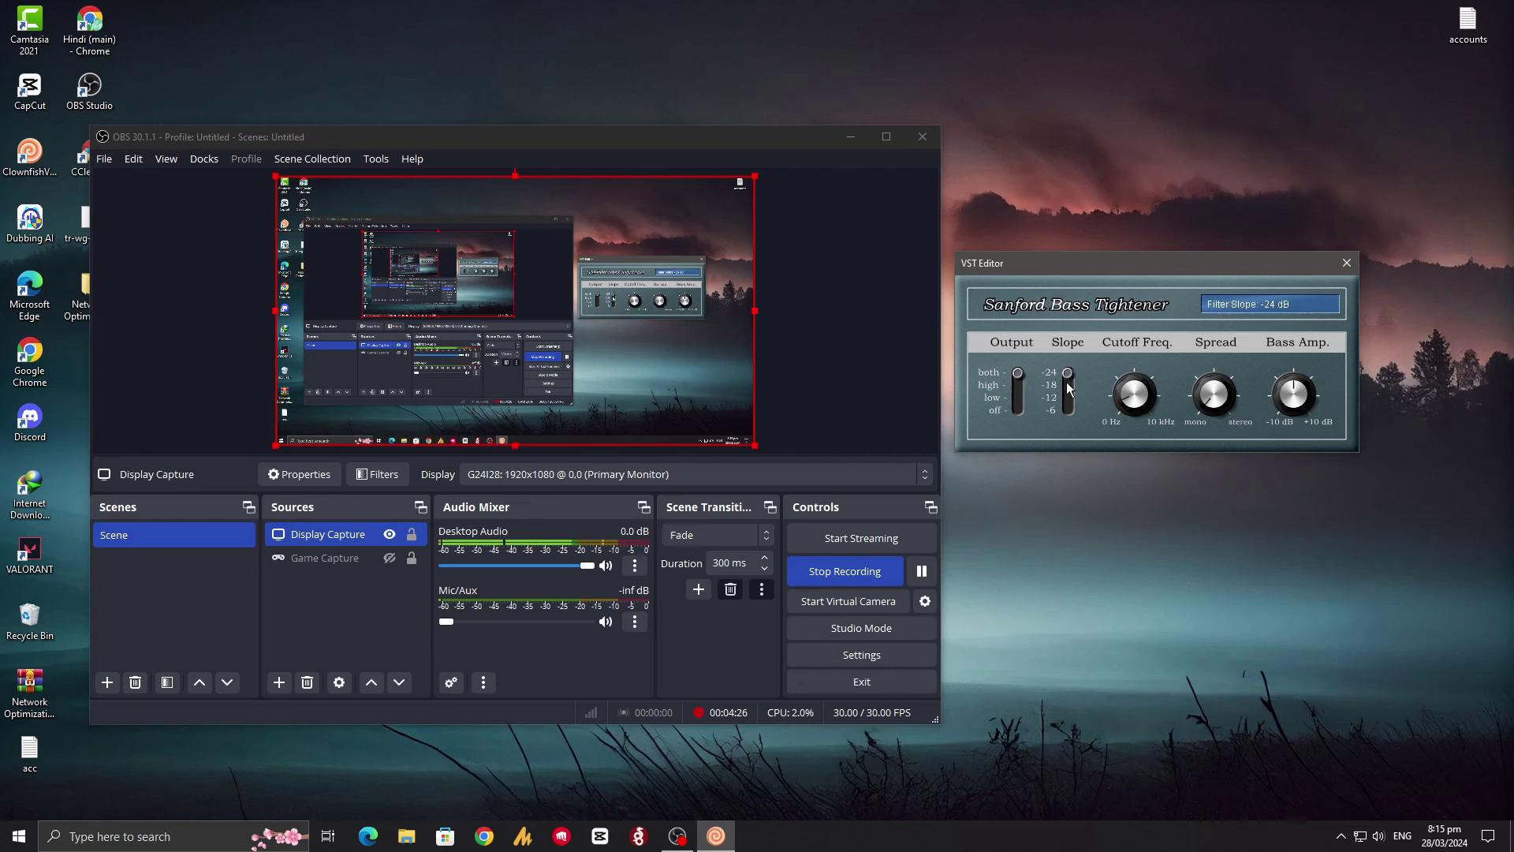
Step: Adjust the Bass Tightener's Cutoff Freq. and Spread knobs, with Output set to low and Slope to -12 dB
click(1133, 396)
mouse_move(1202, 402)
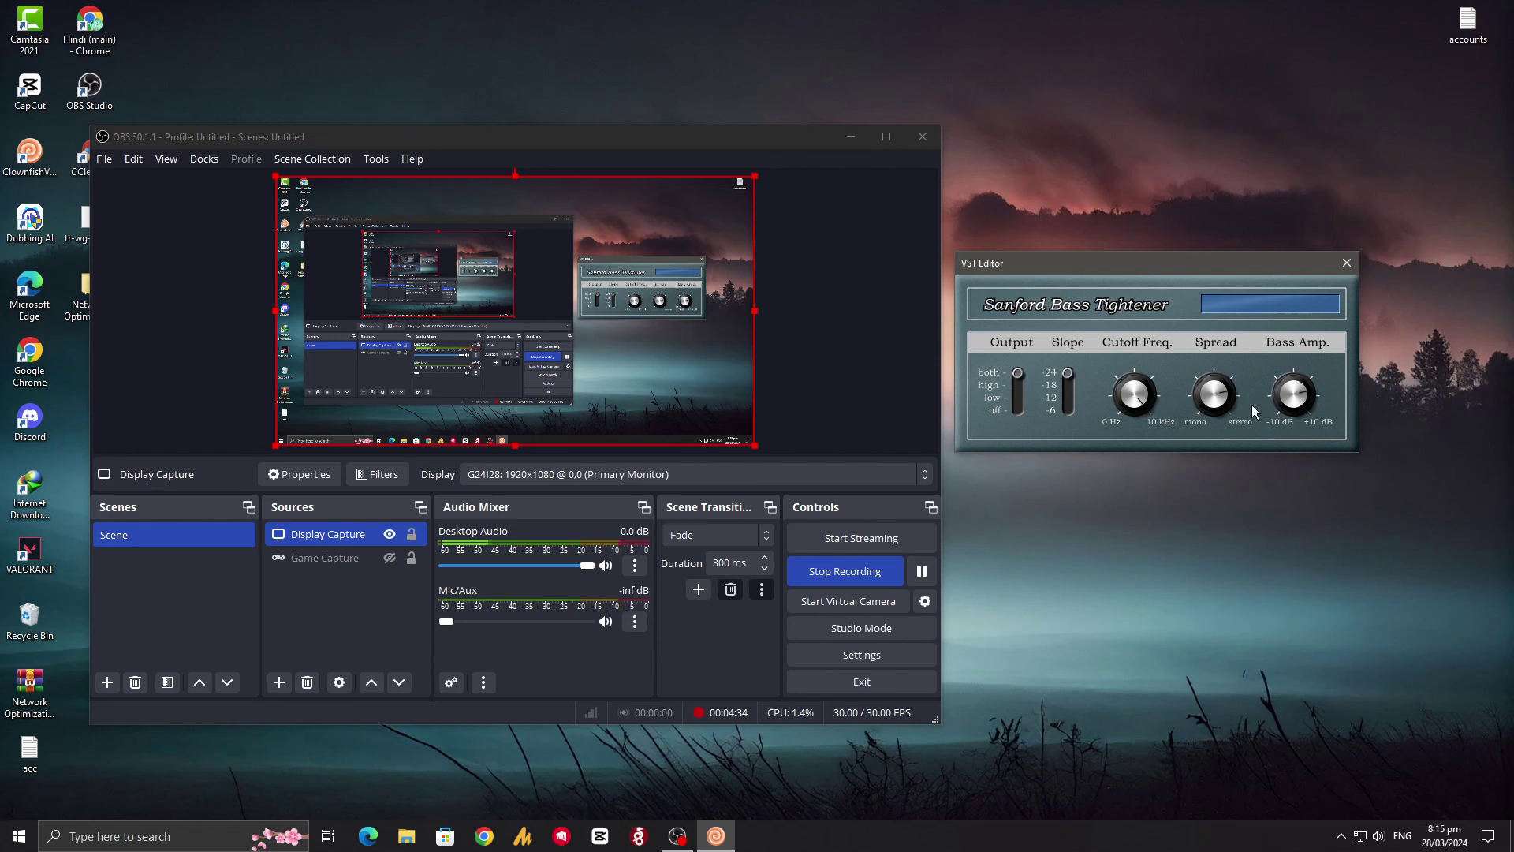
click(1023, 384)
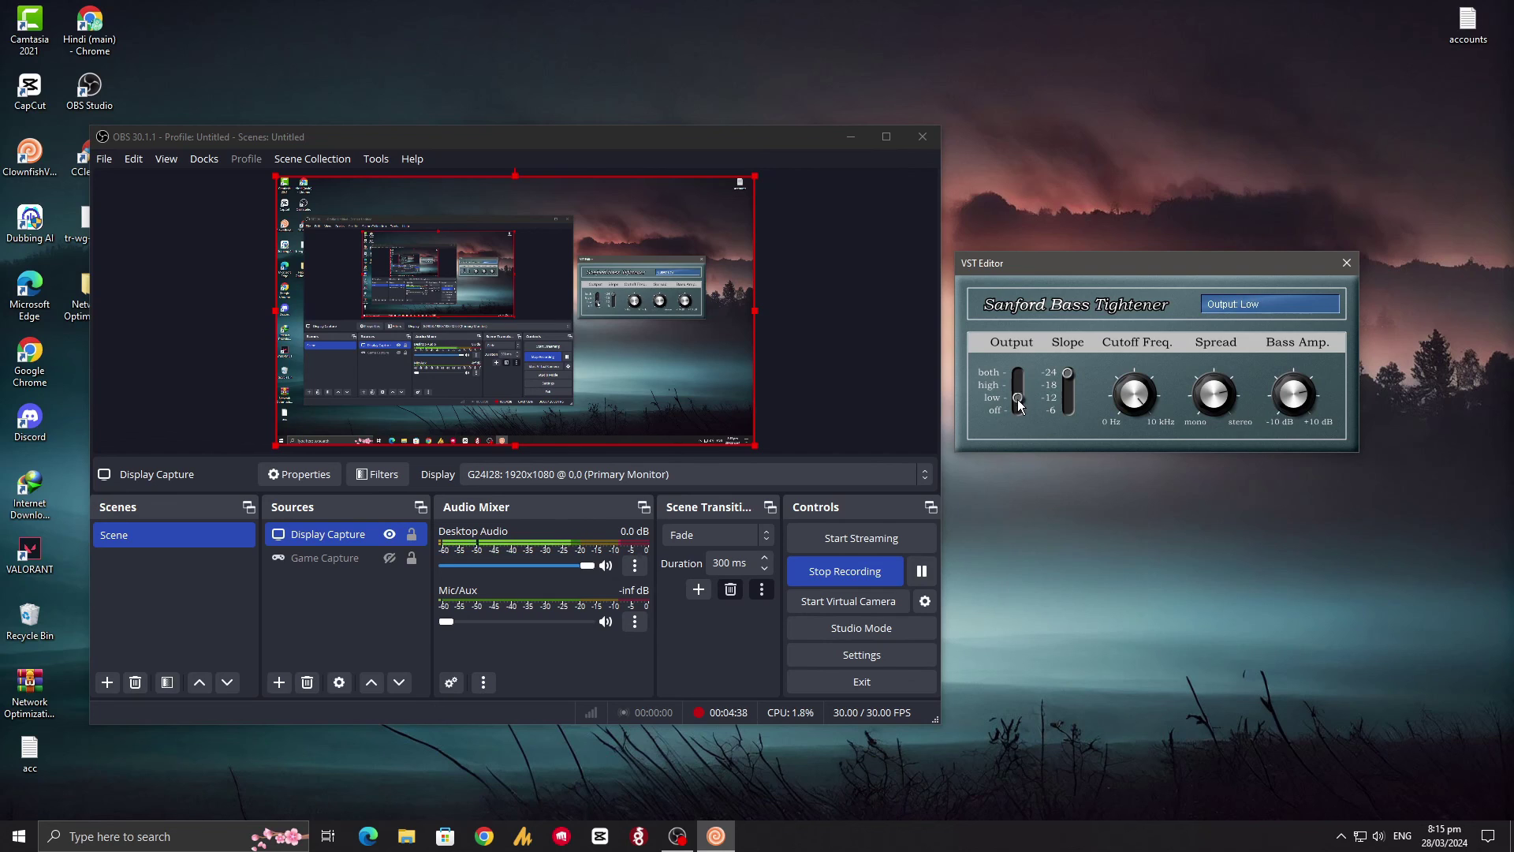
mouse_move(1070, 377)
drag(1064, 392, 1064, 401)
drag(1214, 393, 1172, 398)
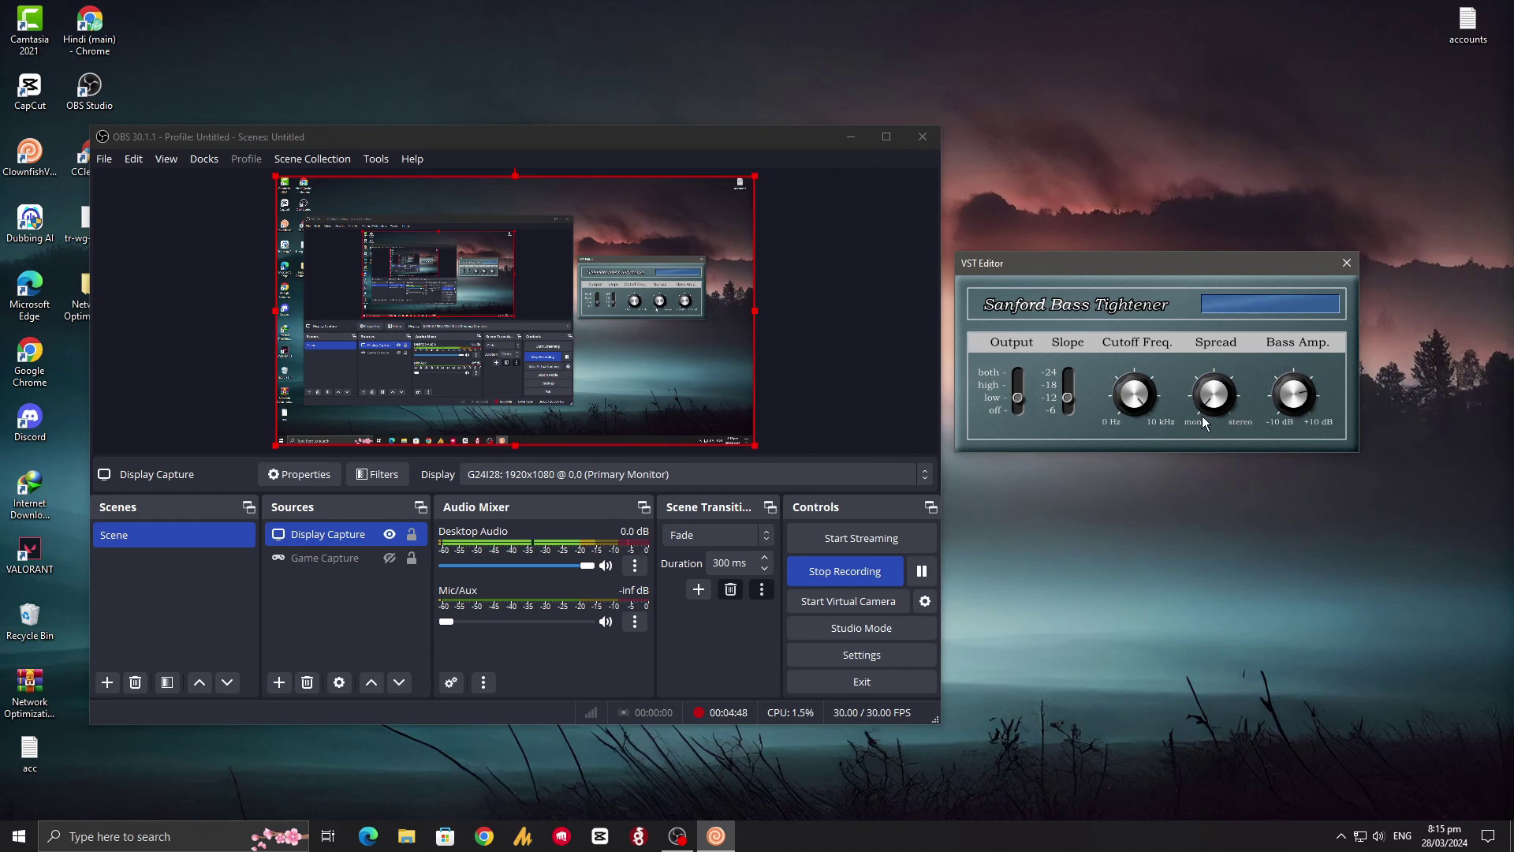